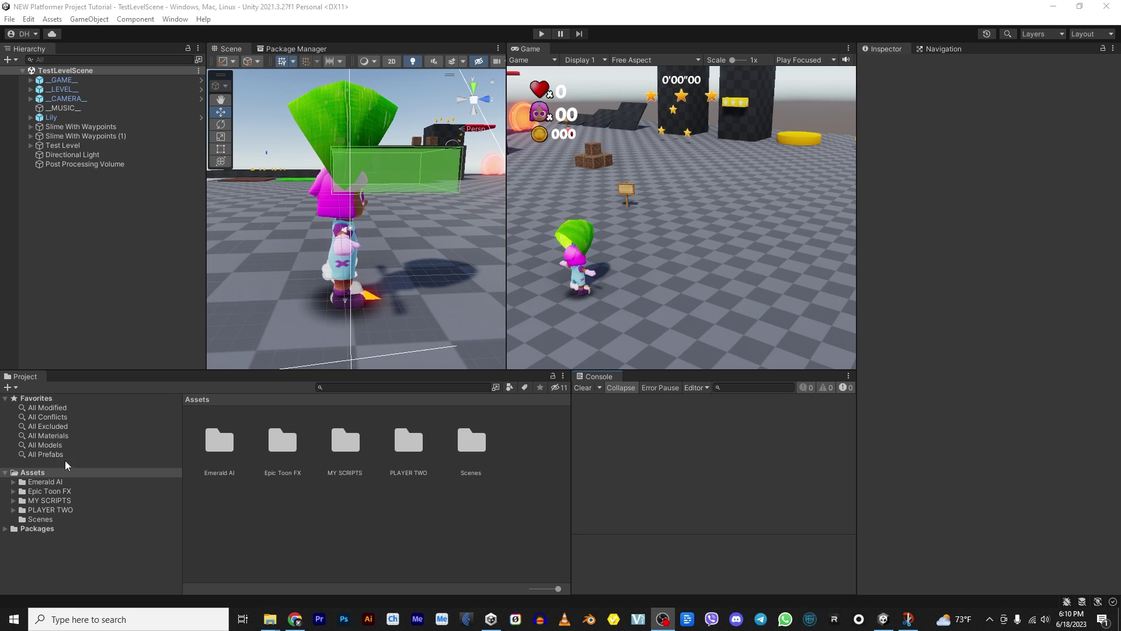
- Create a folder named My Character in the project's Assets folder
{"action": "right_click", "coordinate": [29, 471]}
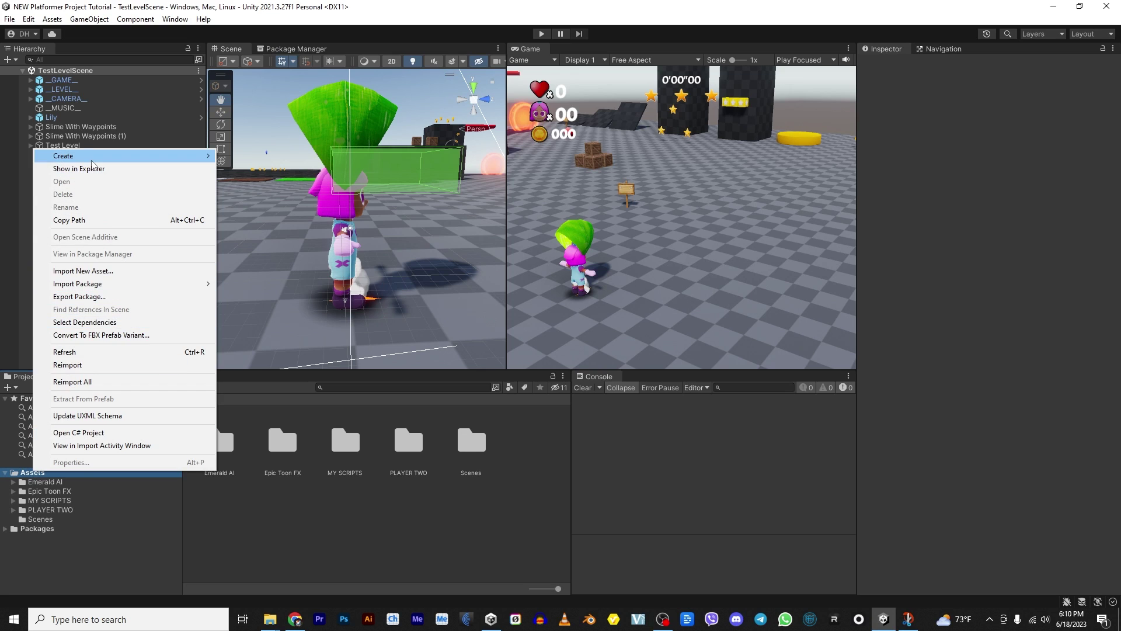
{"action": "mouse_move", "coordinate": [92, 158]}
{"action": "left_click", "coordinate": [243, 53]}
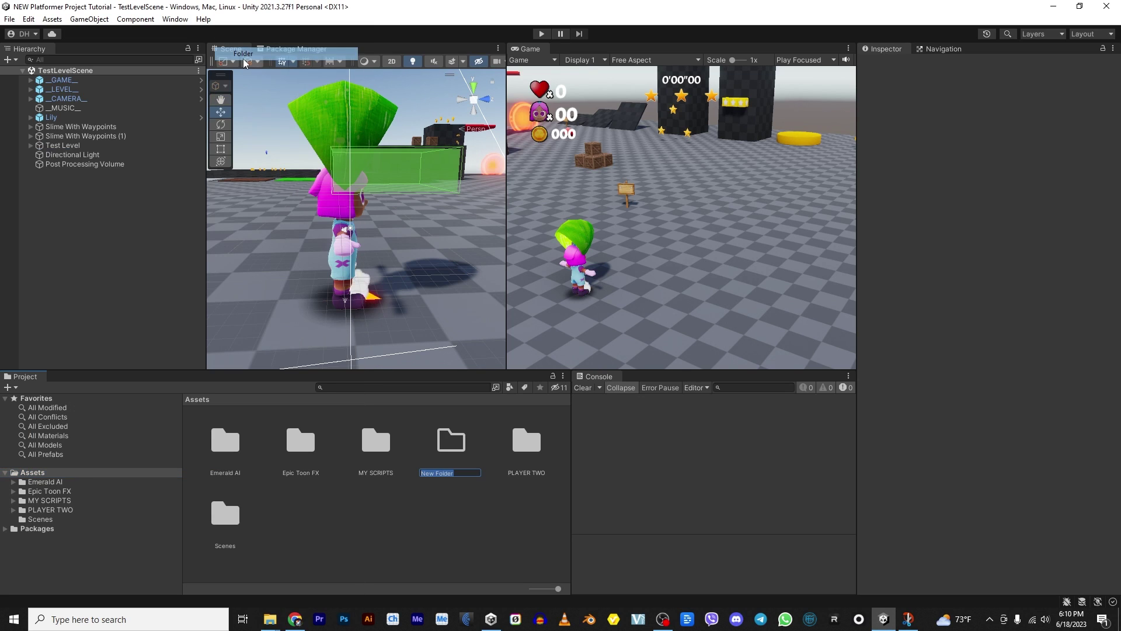
{"action": "type", "text": "My"}
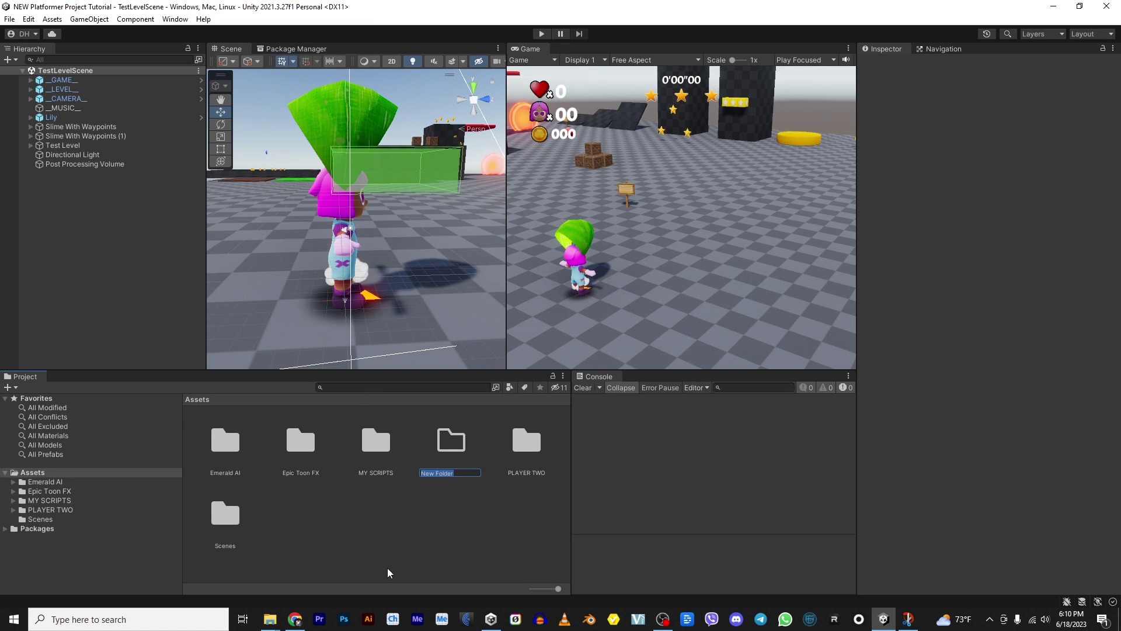
{"action": "type", "text": " Character"}
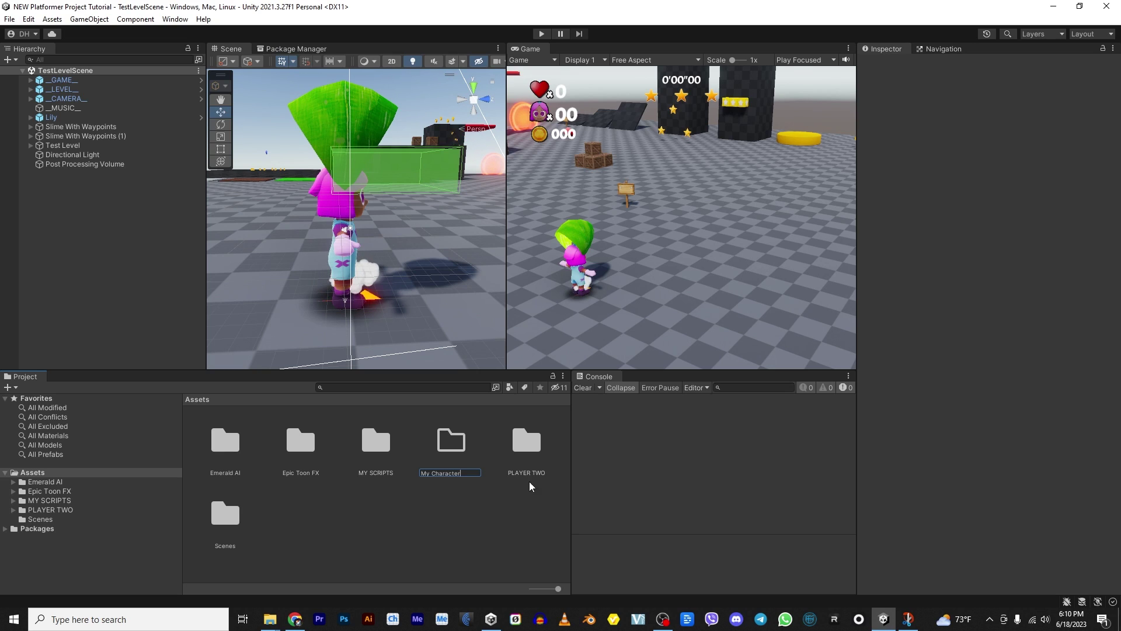
{"action": "key", "text": "Return"}
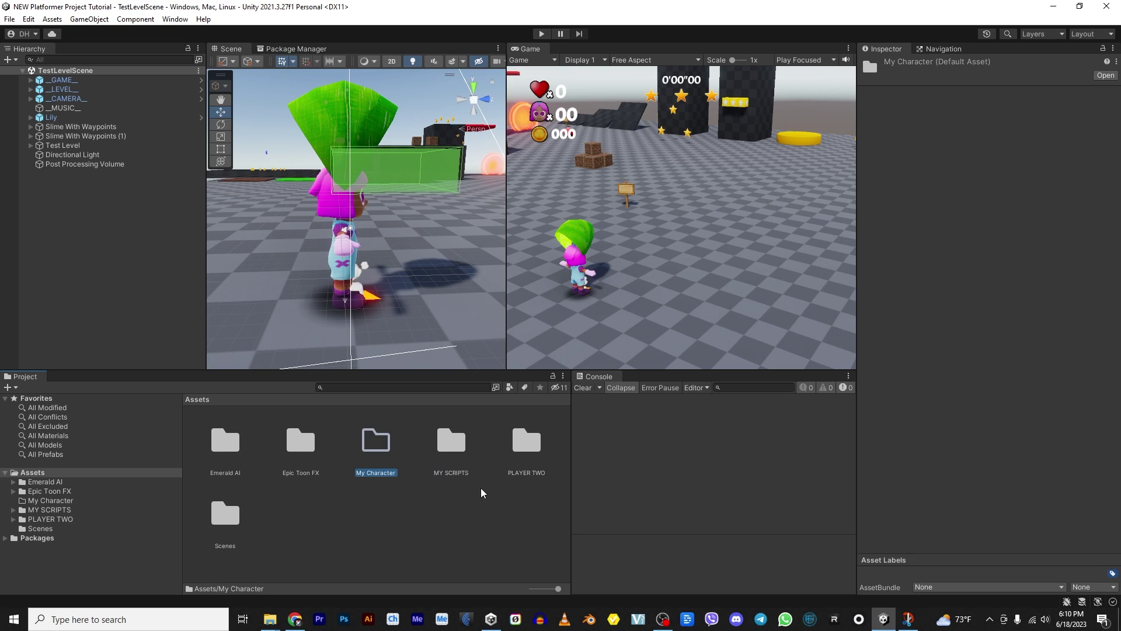
- Import the Purrty Rig model from the Purrty folder in File Explorer into the My Character folder
{"action": "double_click", "coordinate": [380, 450]}
{"action": "mouse_move", "coordinate": [269, 618]}
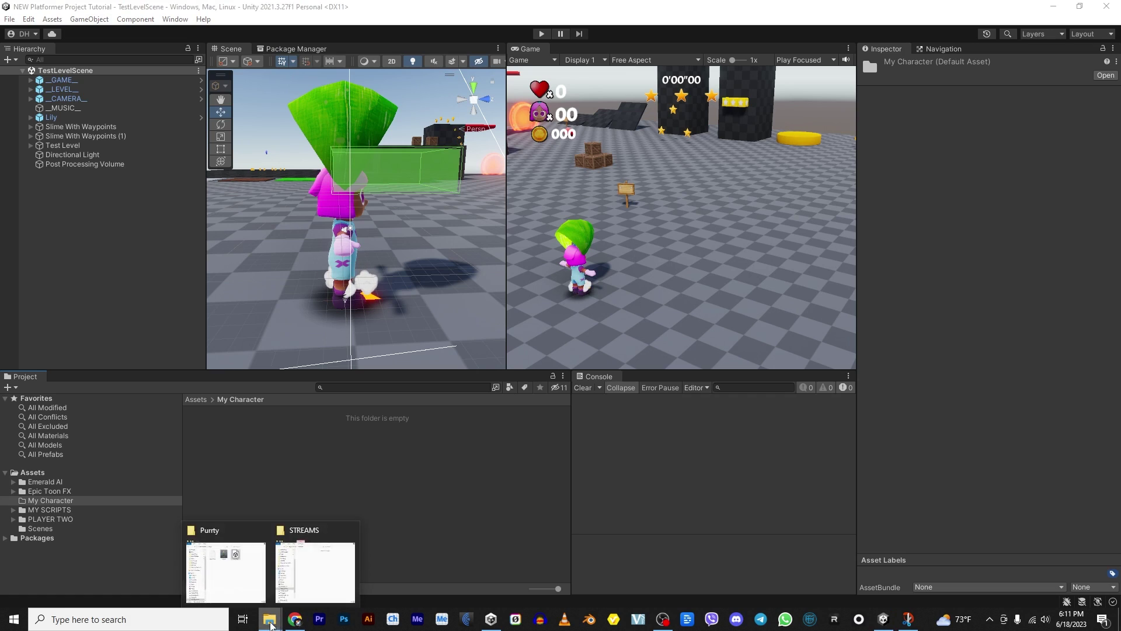
{"action": "left_click", "coordinate": [252, 573]}
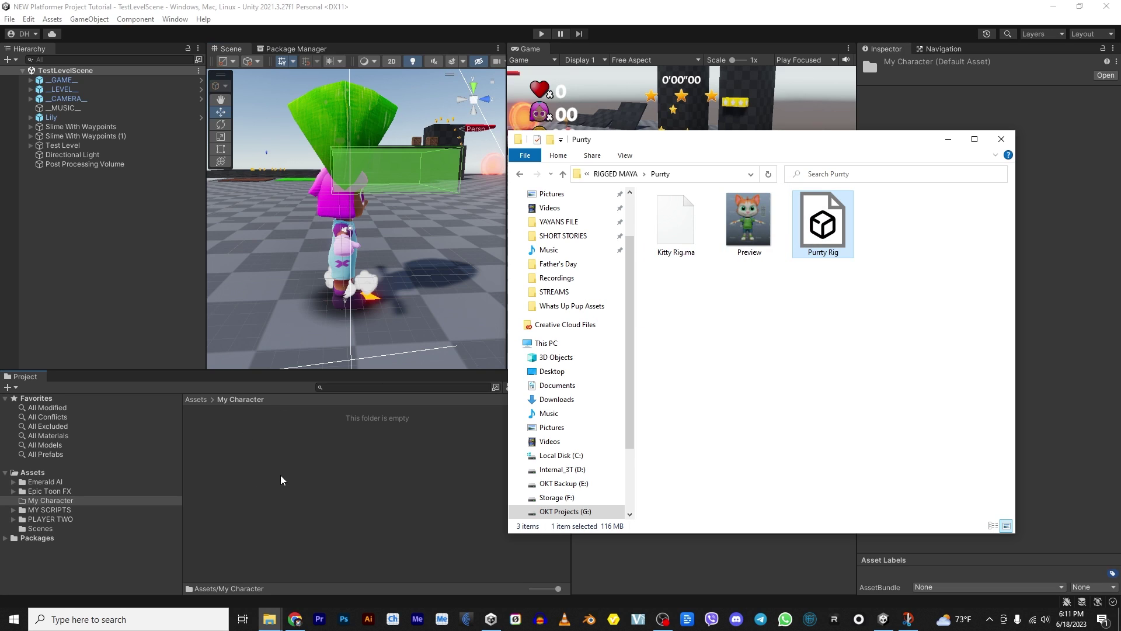
{"action": "left_click_drag", "start_coordinate": [280, 480], "coordinate": [295, 472]}
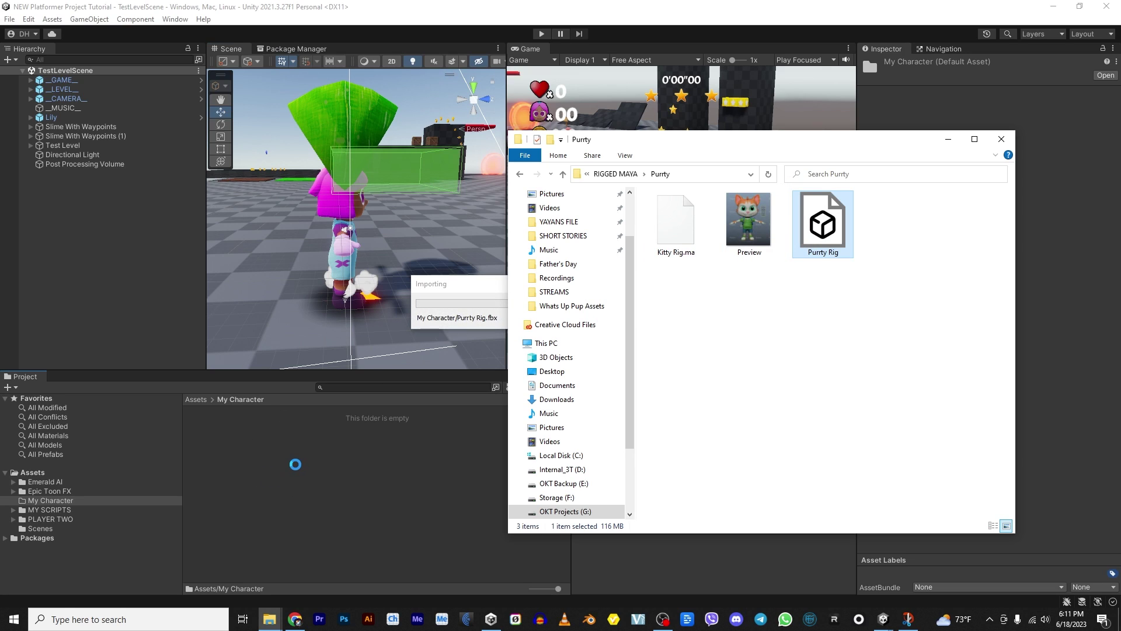
{"action": "left_click", "coordinate": [281, 471]}
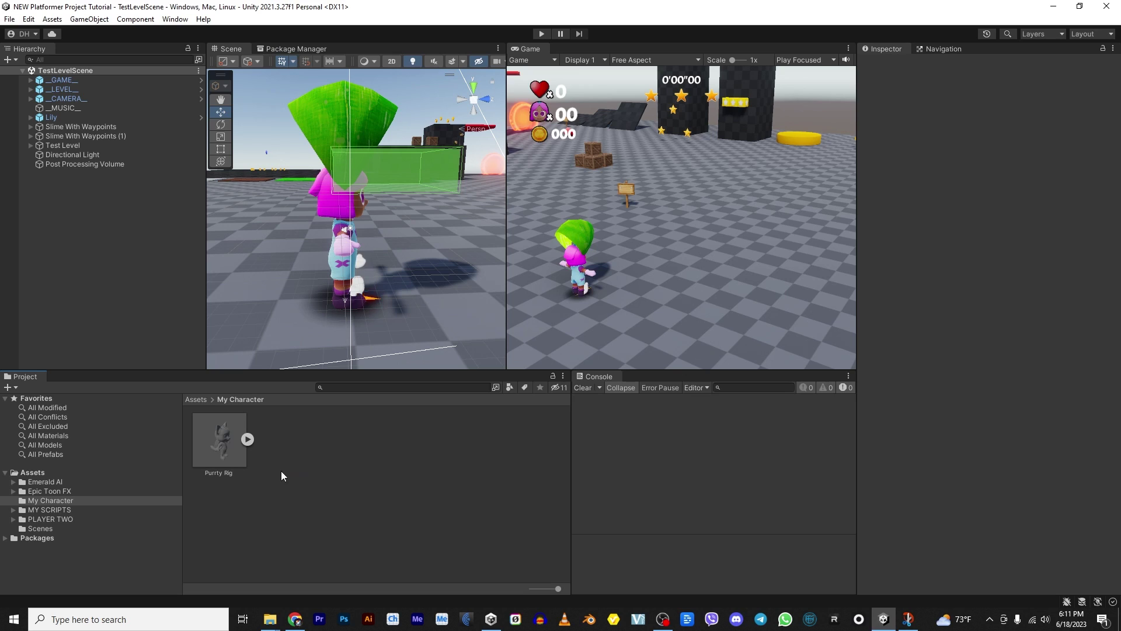
- Extract the Purrty Rig's embedded textures into the My Character folder and fix the normal map settings
{"action": "left_click", "coordinate": [205, 444]}
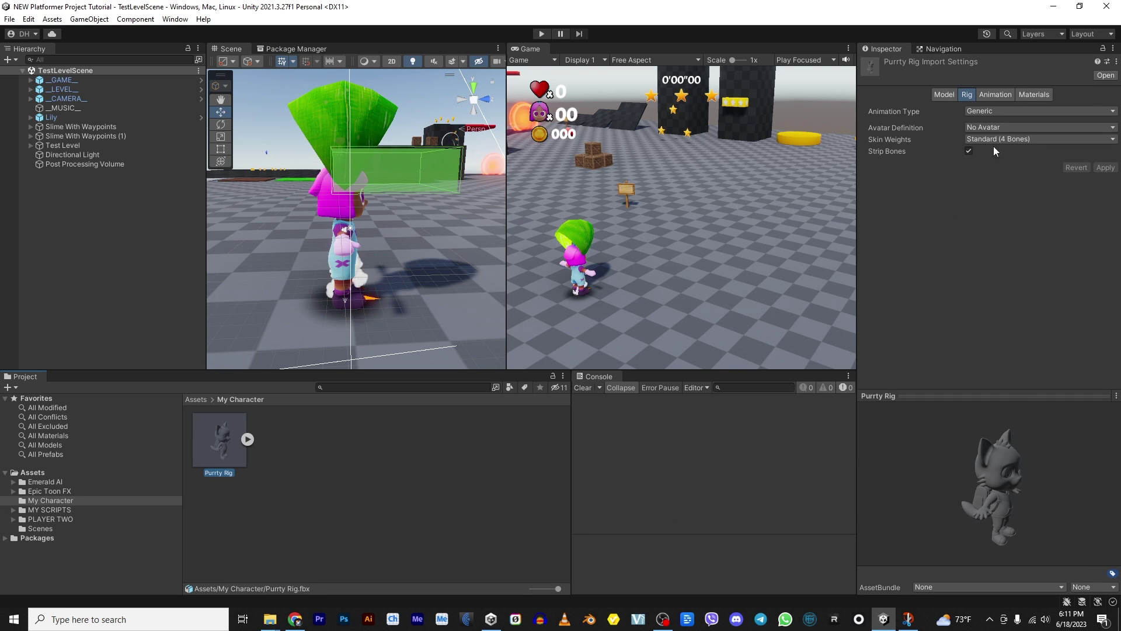
{"action": "left_click", "coordinate": [1028, 94]}
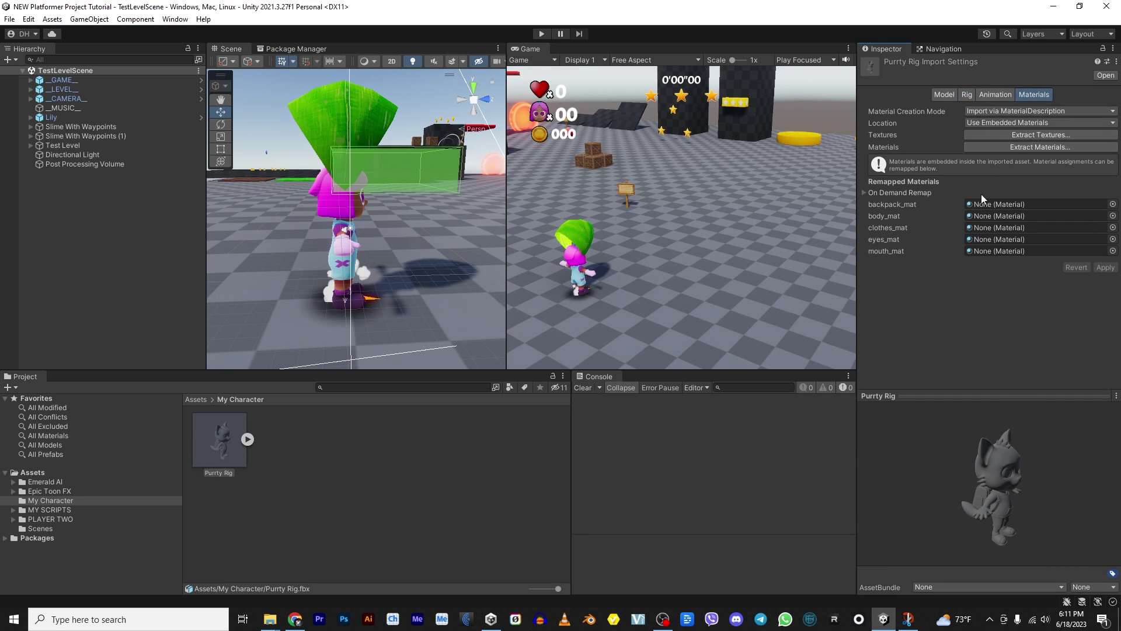
{"action": "left_click", "coordinate": [1015, 134]}
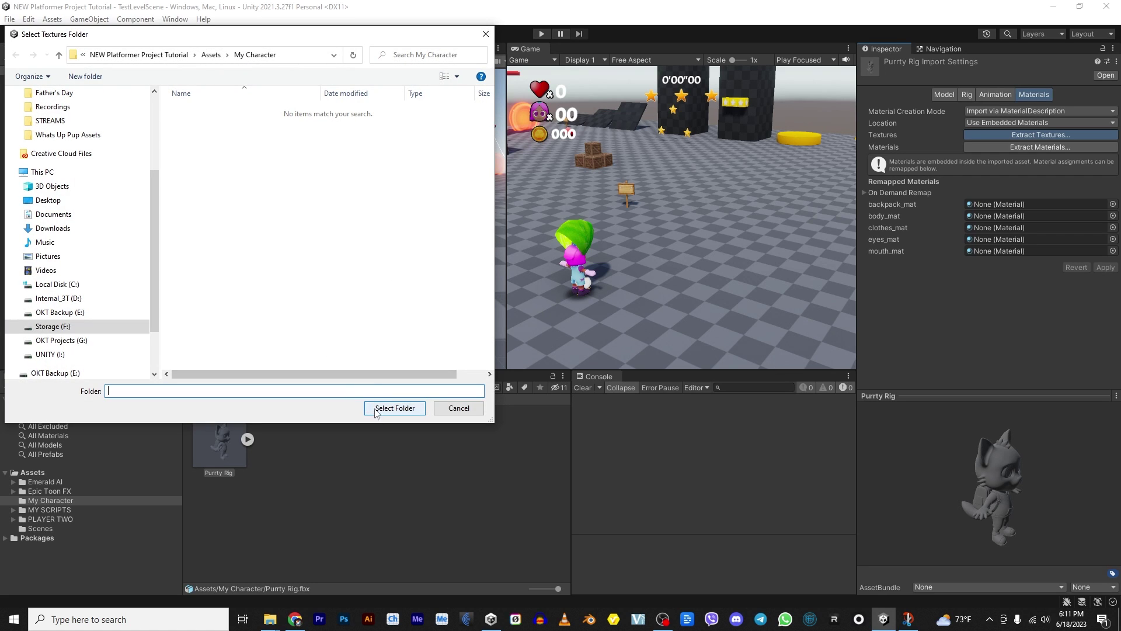
{"action": "left_click", "coordinate": [394, 408]}
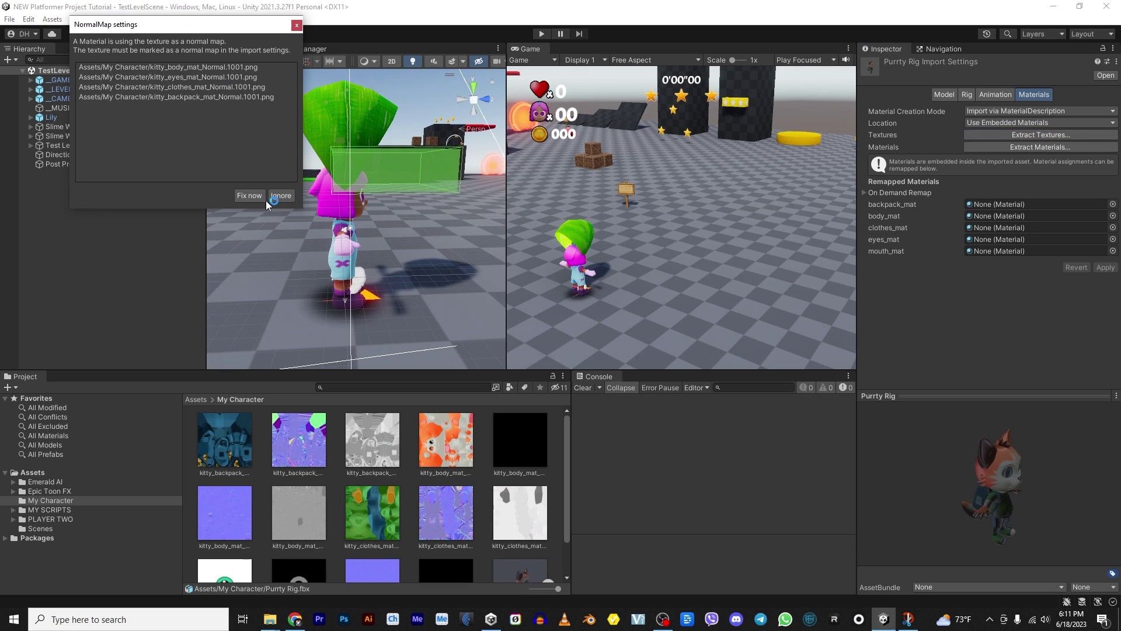
{"action": "left_click", "coordinate": [251, 196]}
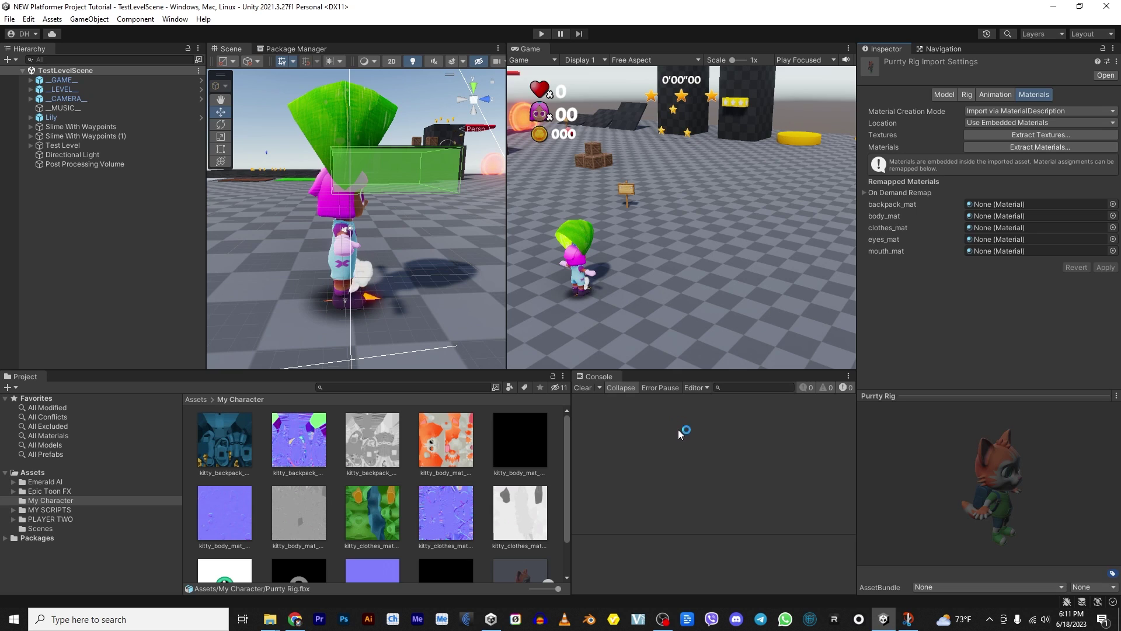
{"action": "left_click_drag", "start_coordinate": [571, 467], "coordinate": [606, 468]}
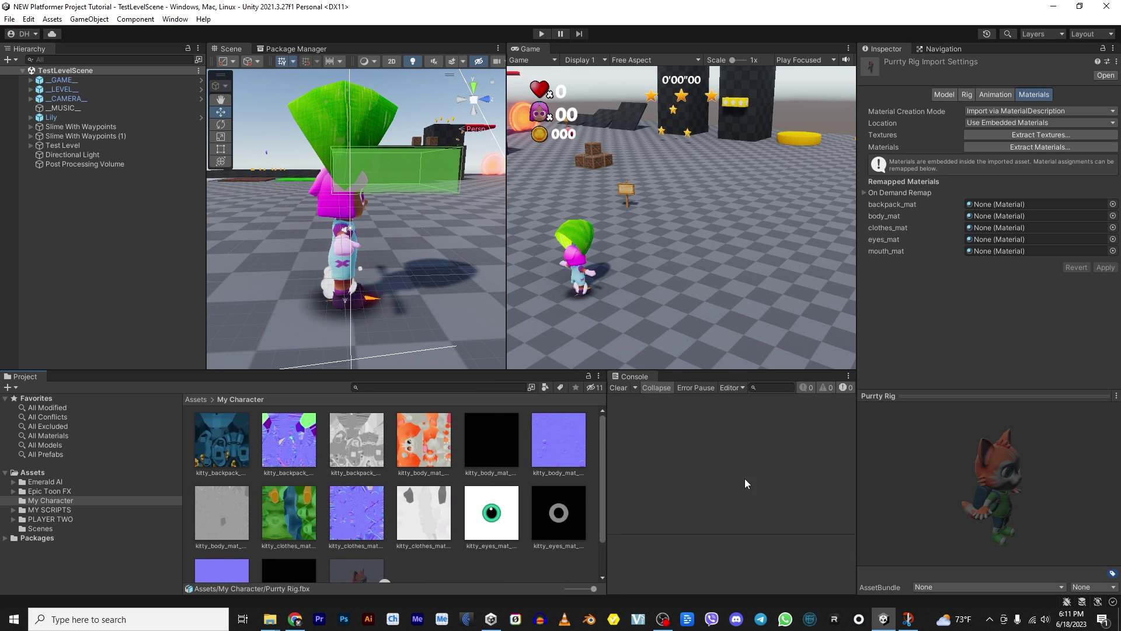
- Set the Purrty Rig's animation type to Humanoid and apply the import settings
{"action": "left_click", "coordinate": [966, 94]}
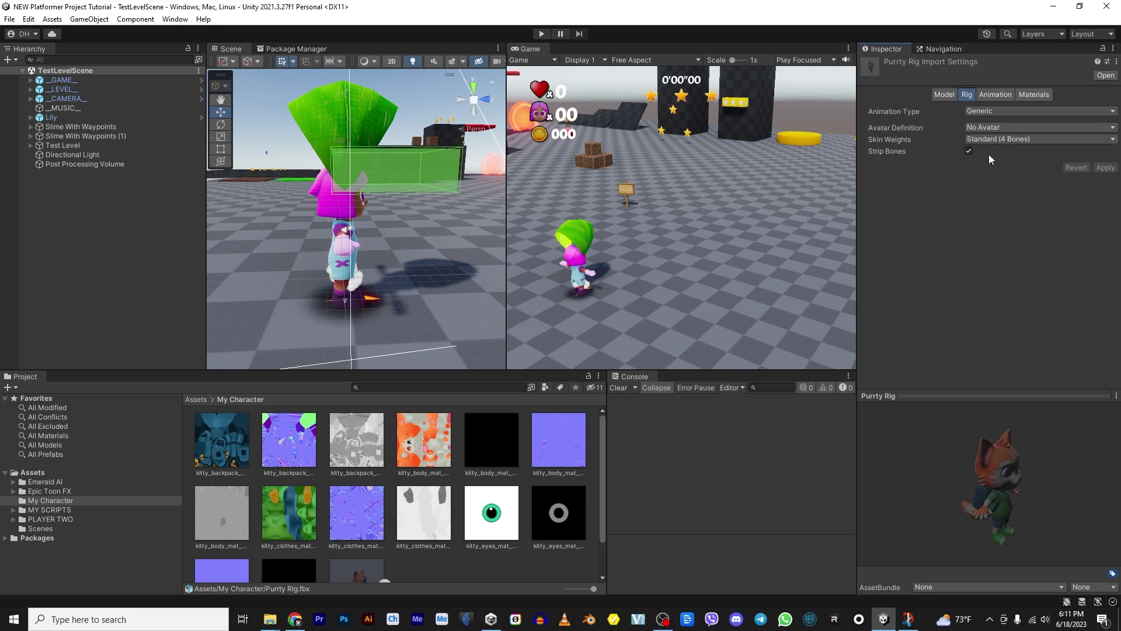
{"action": "left_click", "coordinate": [993, 111]}
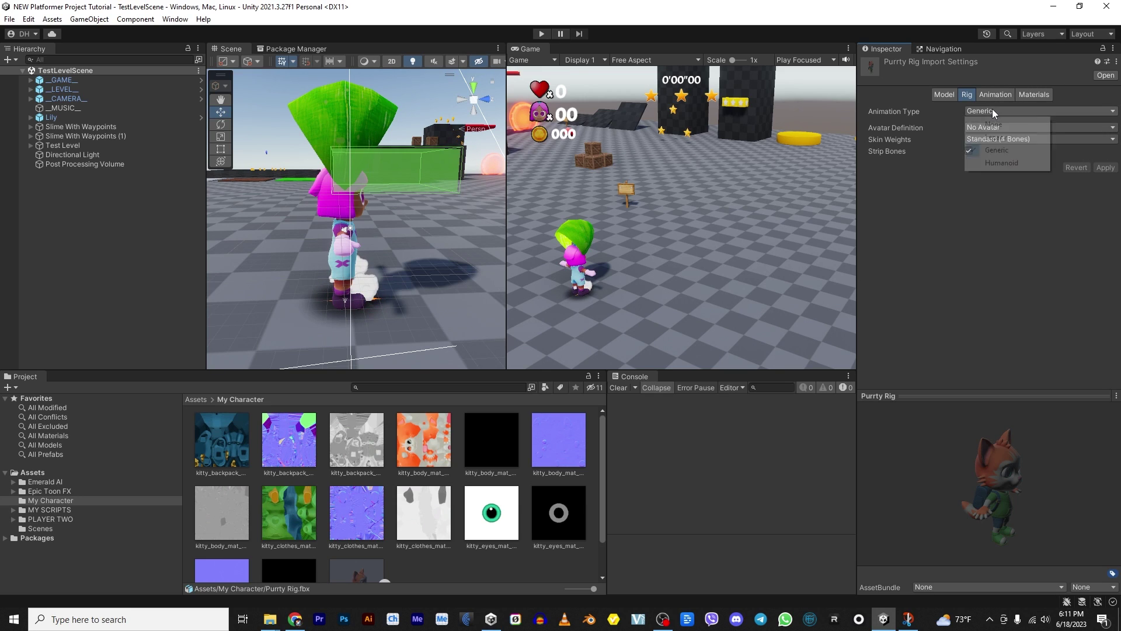
{"action": "left_click", "coordinate": [1002, 163]}
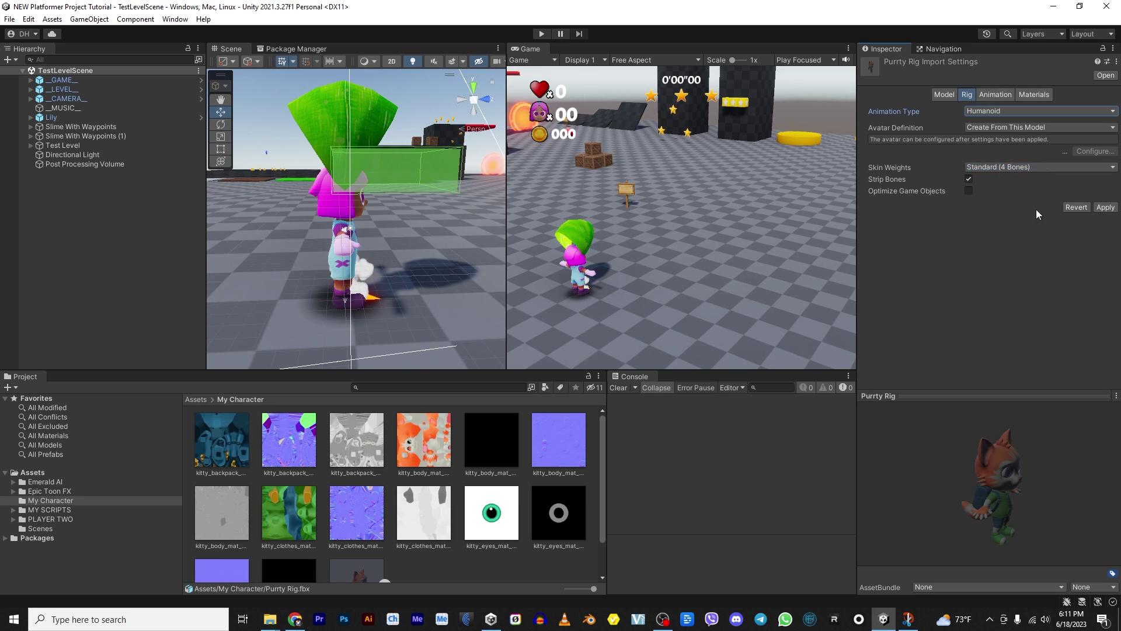
{"action": "left_click", "coordinate": [1105, 207]}
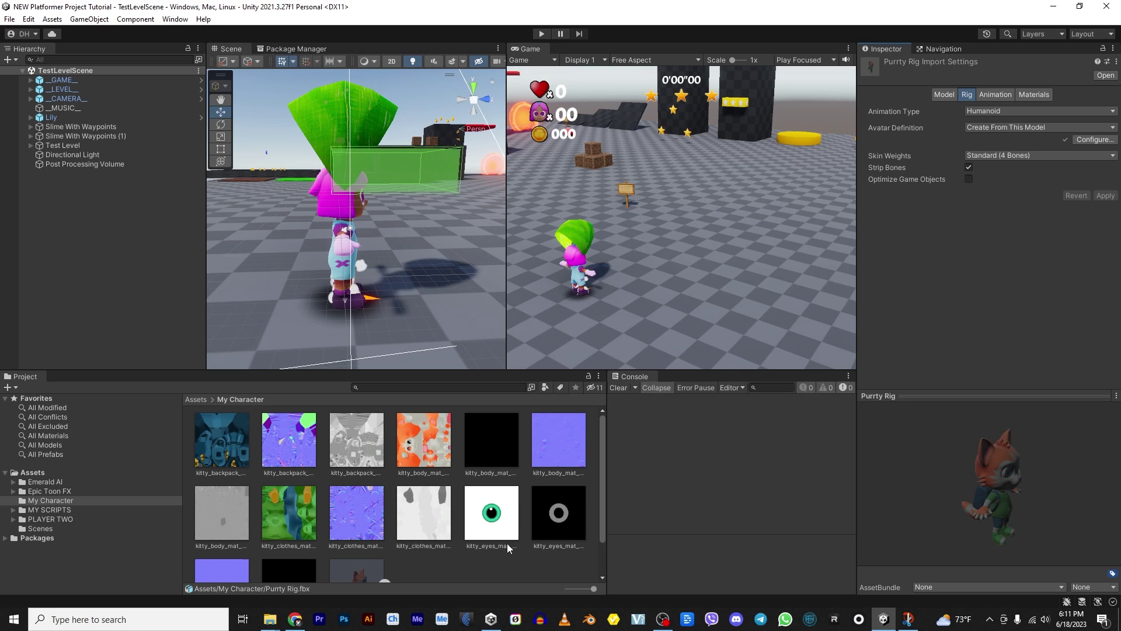
- Examine the Purrty Rig's sub-assets, including its generated avatar
{"action": "scroll", "coordinate": [401, 529], "scroll_direction": "down", "scroll_amount": 2}
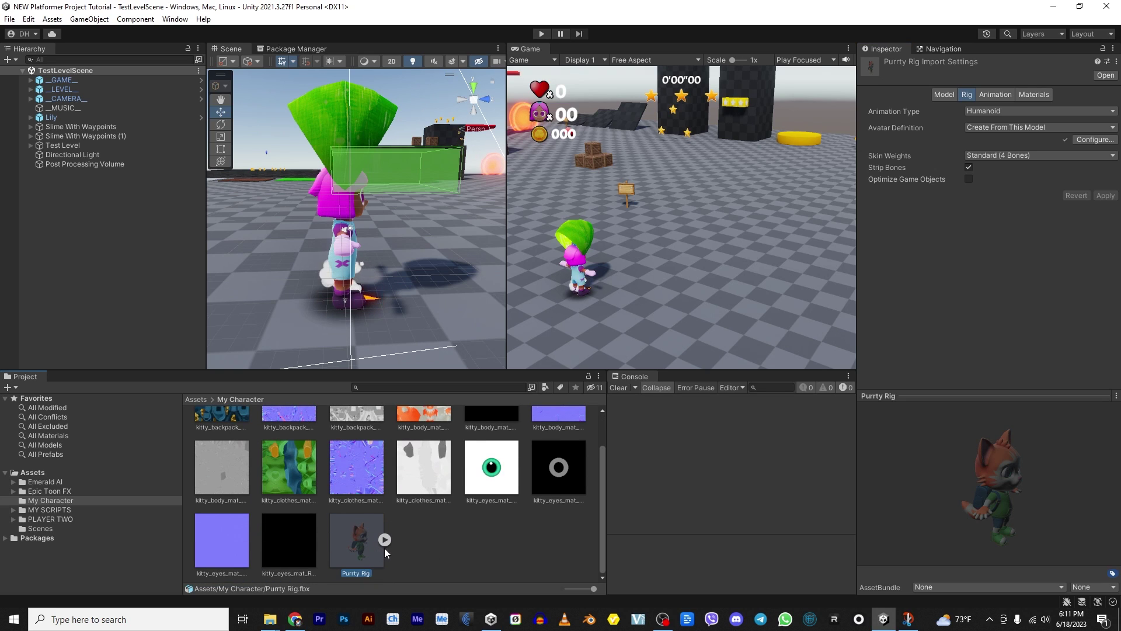
{"action": "left_click", "coordinate": [385, 540]}
{"action": "scroll", "coordinate": [409, 537], "scroll_direction": "down", "scroll_amount": 3}
{"action": "left_click", "coordinate": [430, 527]}
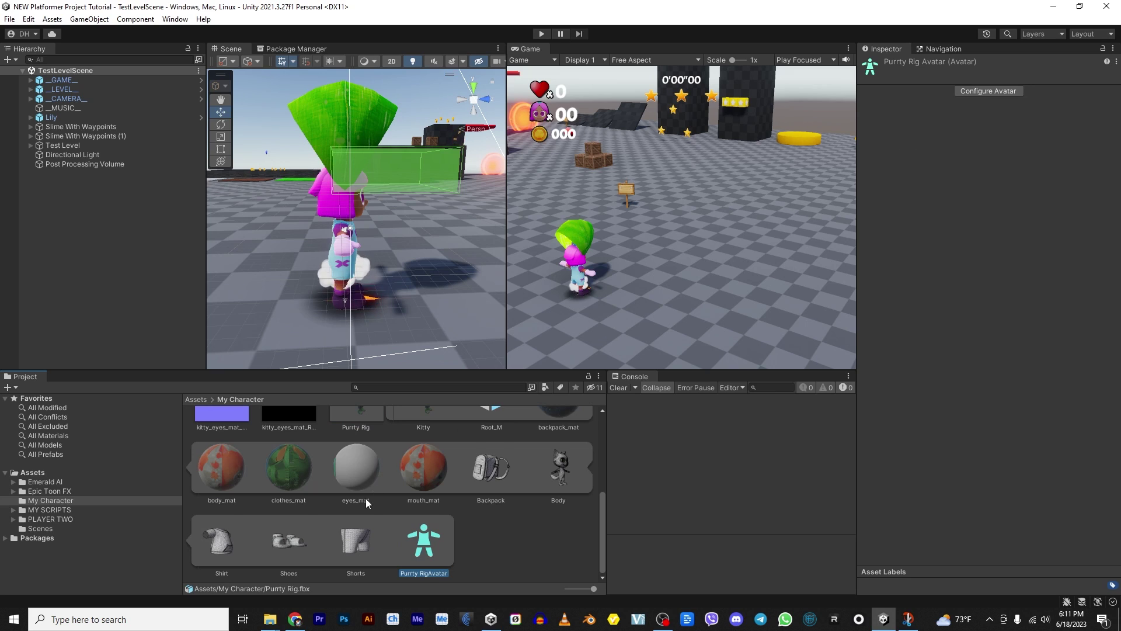
{"action": "scroll", "coordinate": [366, 499], "scroll_direction": "up", "scroll_amount": 1}
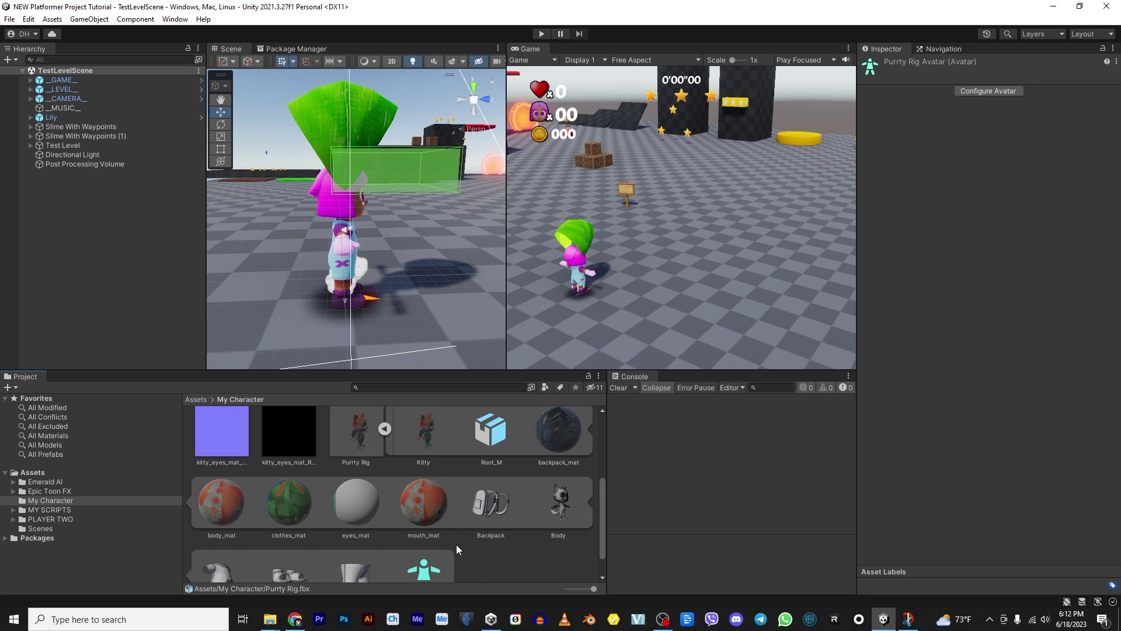
{"action": "scroll", "coordinate": [457, 545], "scroll_direction": "down", "scroll_amount": 1}
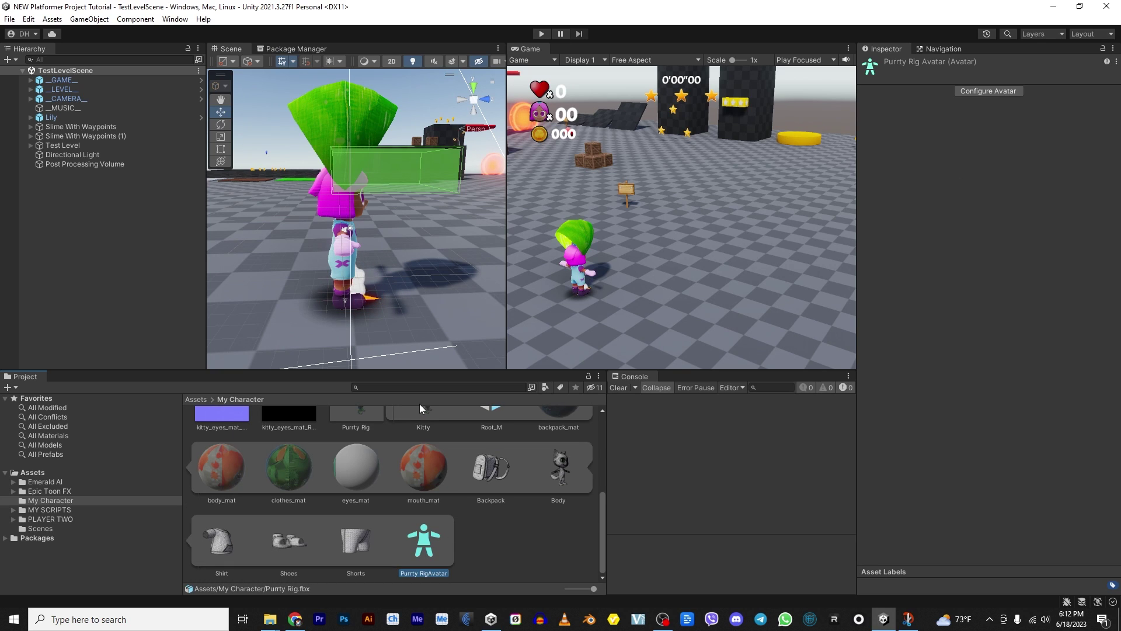
{"action": "scroll", "coordinate": [339, 468], "scroll_direction": "up", "scroll_amount": 1}
- Configure the Purrty Rig's avatar and clear the Jaw bone assignment in the head mapping
{"action": "left_click", "coordinate": [351, 443]}
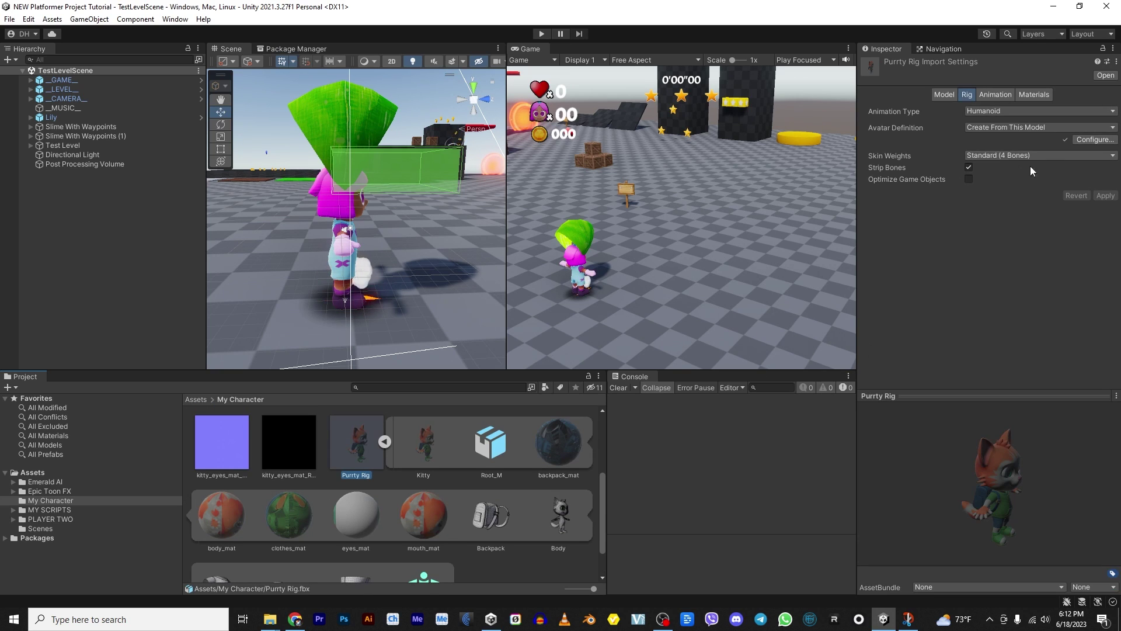
{"action": "left_click", "coordinate": [1094, 139]}
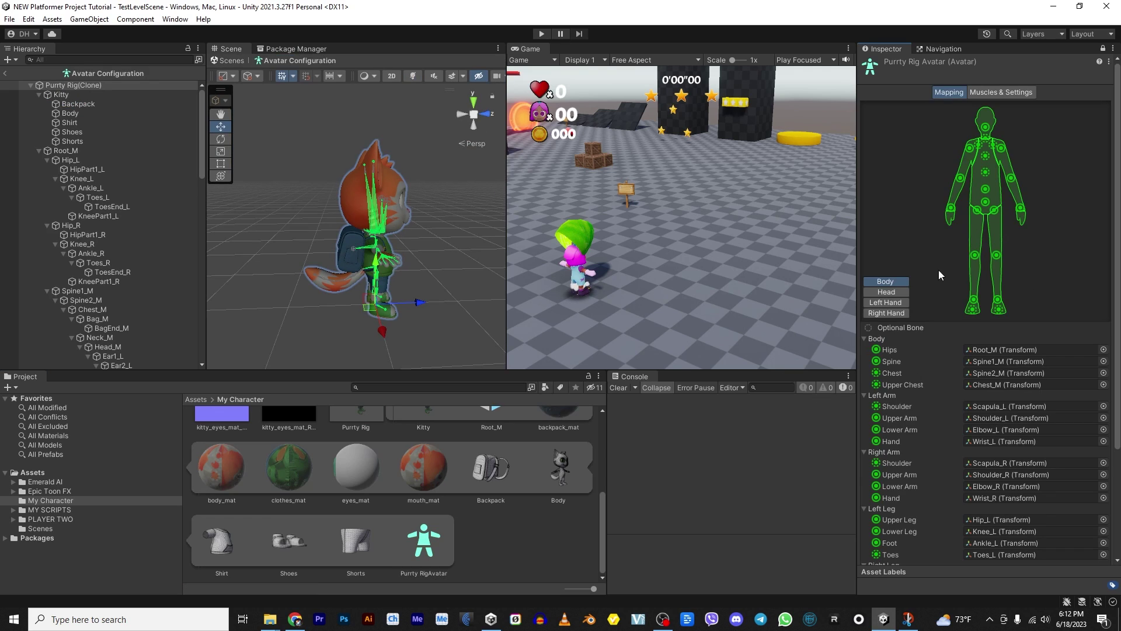
{"action": "left_click", "coordinate": [892, 291]}
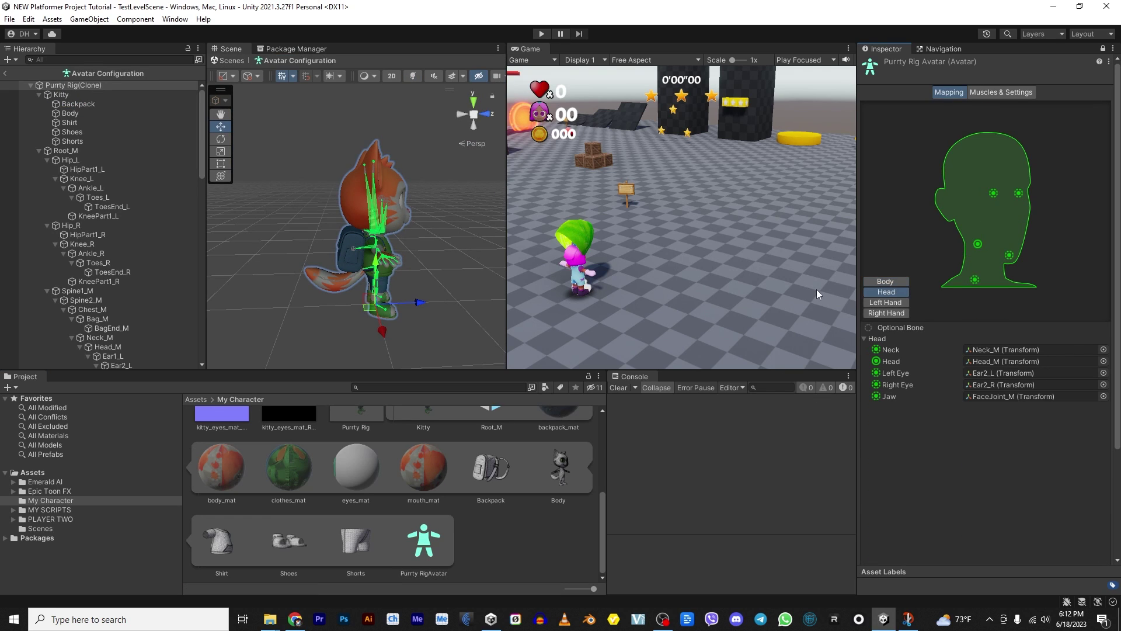
{"action": "left_click", "coordinate": [996, 396]}
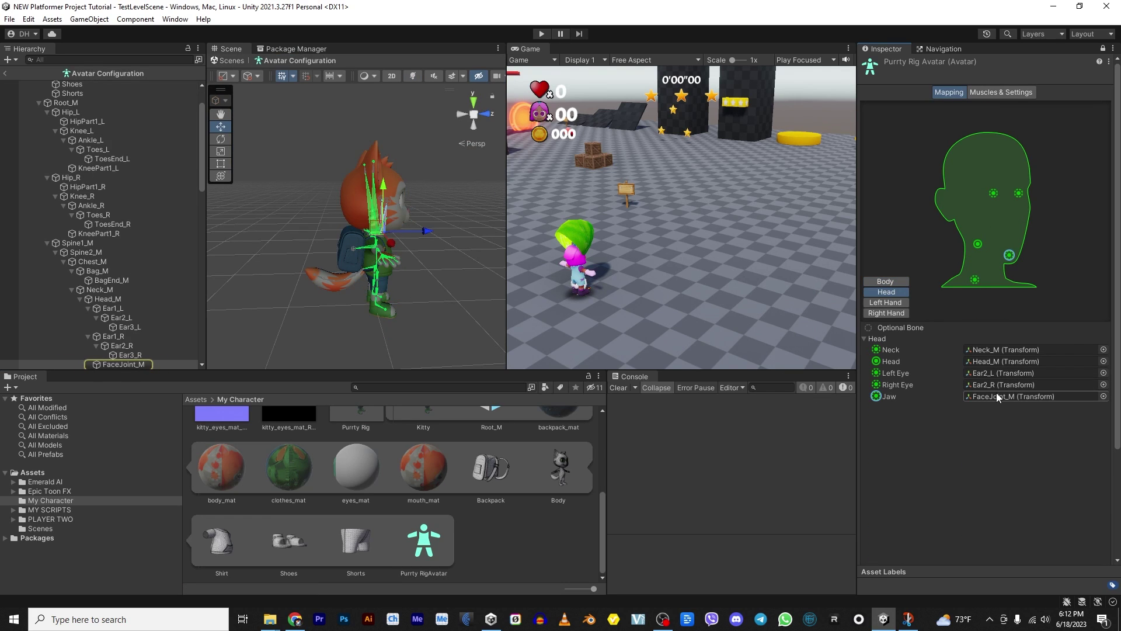
{"action": "key", "text": "Delete"}
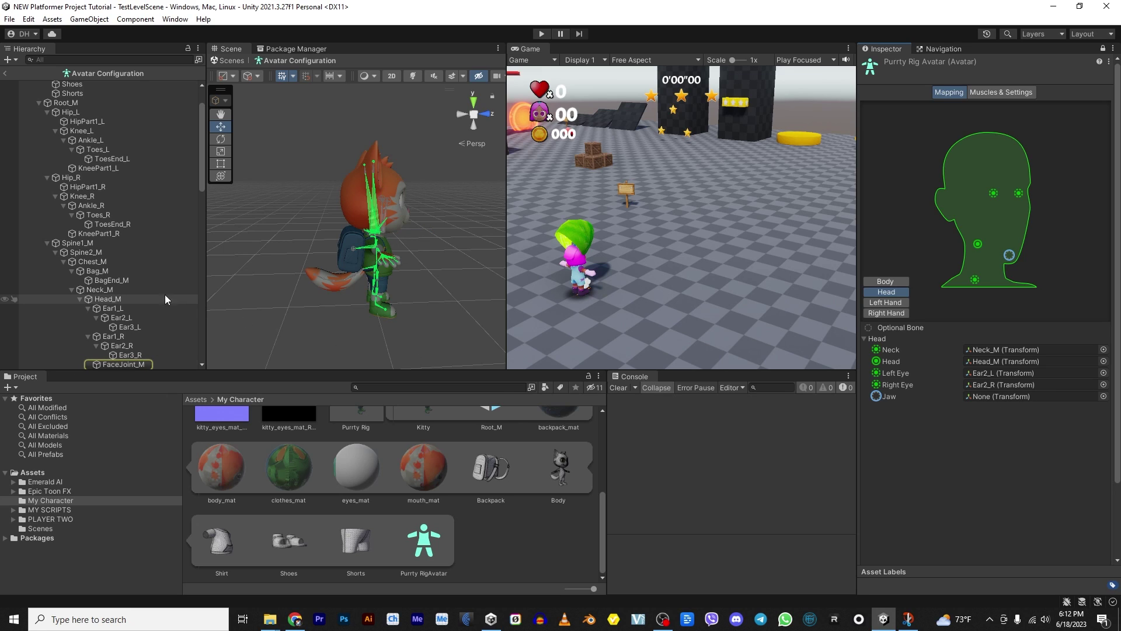
- Map the Left Eye to EyeJoint_L and the Right Eye to EyeJoint_R, then apply and finish the avatar configuration
{"action": "scroll", "coordinate": [140, 307], "scroll_direction": "down", "scroll_amount": 3}
{"action": "left_click_drag", "start_coordinate": [125, 268], "coordinate": [995, 374]}
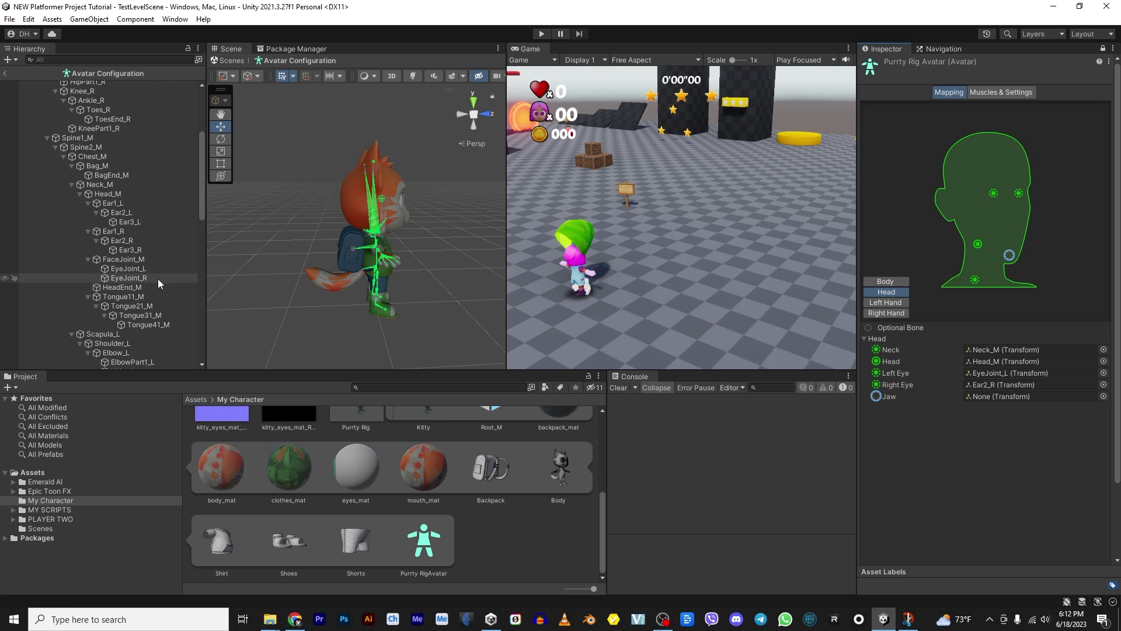
{"action": "left_click_drag", "start_coordinate": [128, 278], "coordinate": [993, 384]}
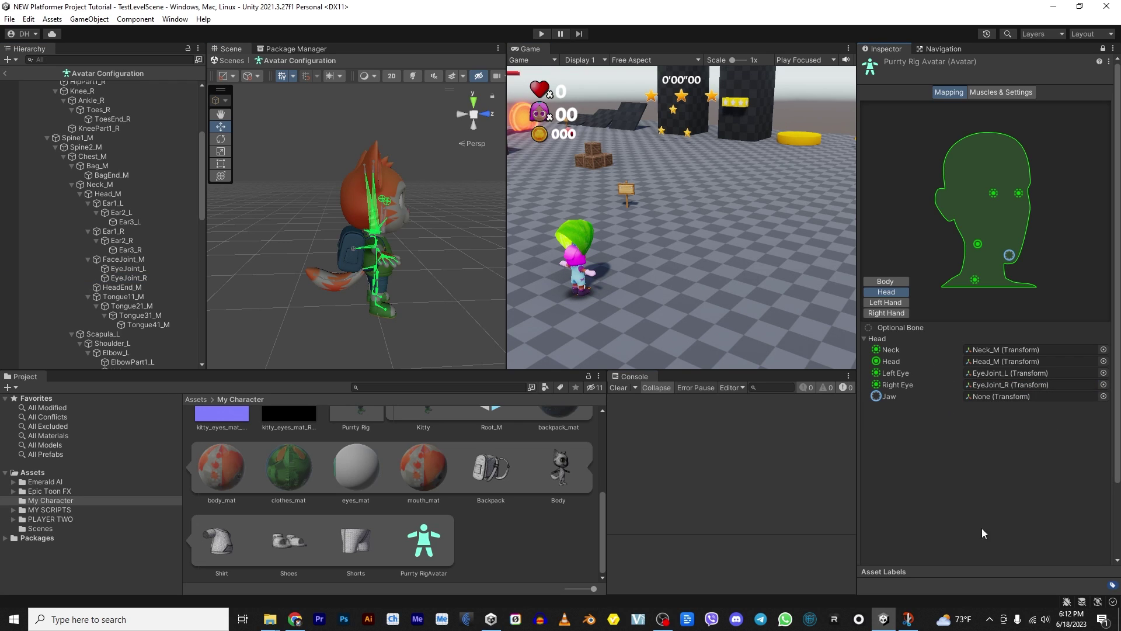
{"action": "scroll", "coordinate": [993, 525], "scroll_direction": "down", "scroll_amount": 3}
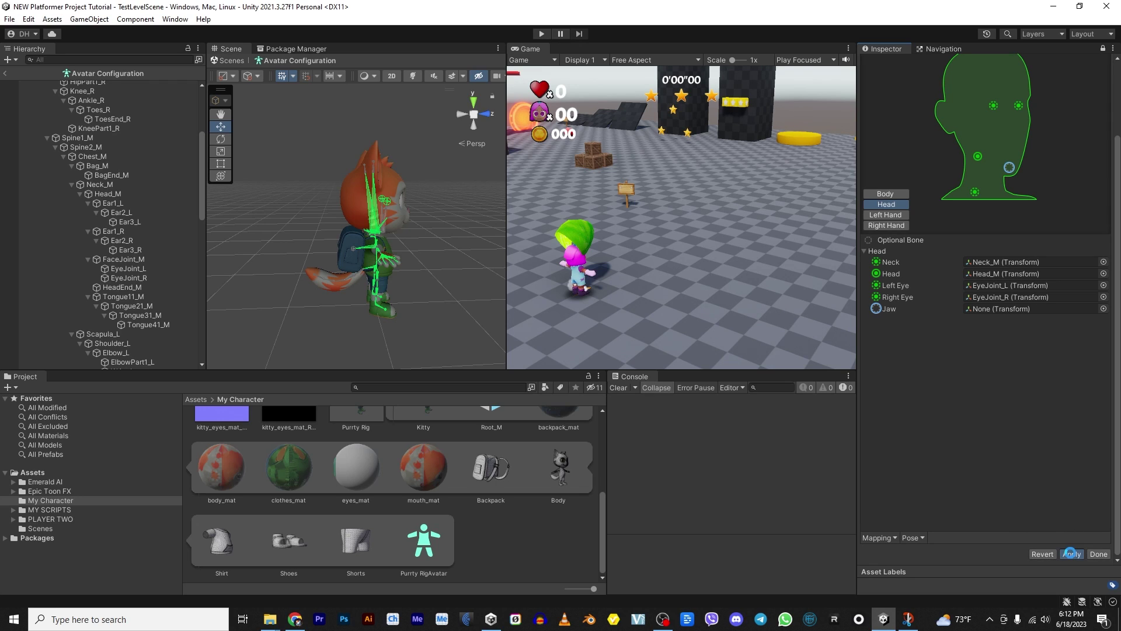
{"action": "left_click", "coordinate": [1071, 554]}
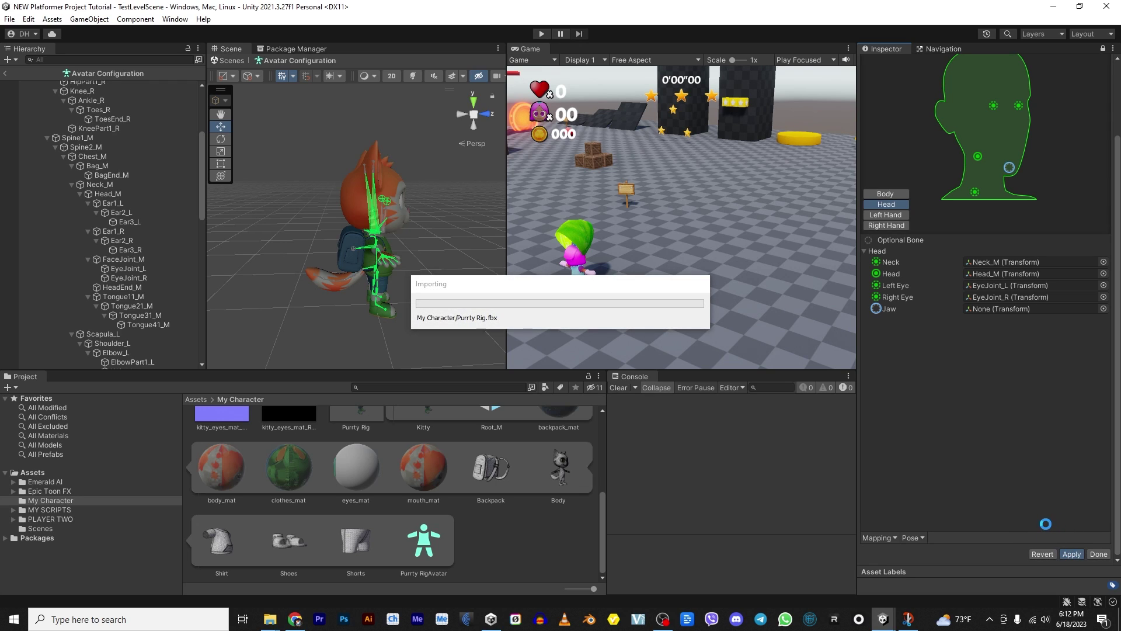
{"action": "left_click", "coordinate": [1098, 554]}
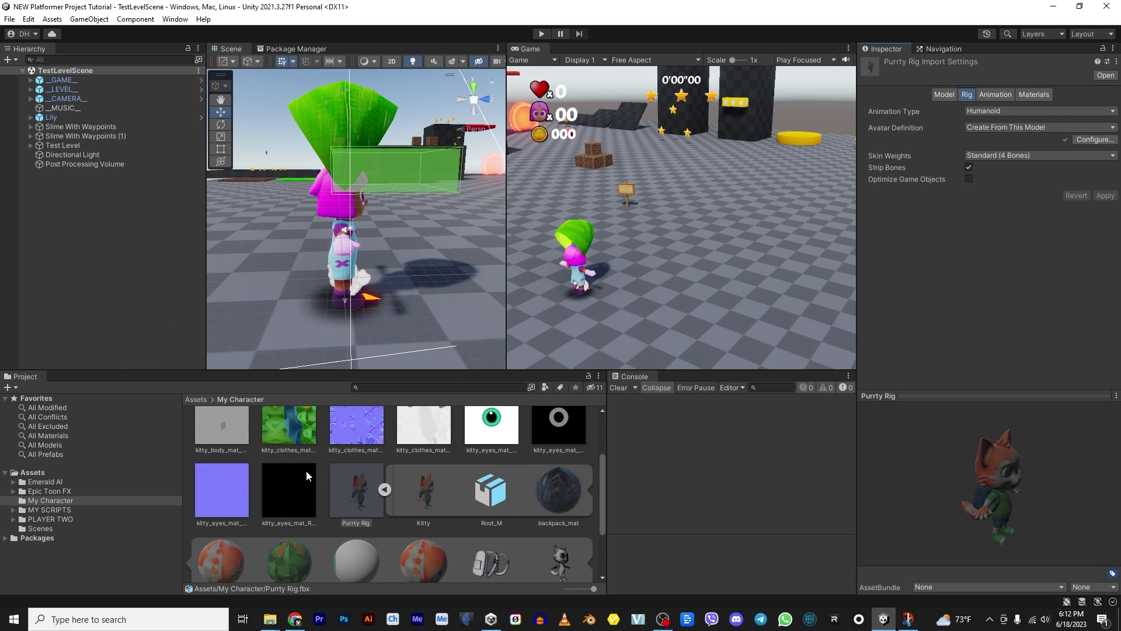
{"action": "left_click", "coordinate": [384, 489]}
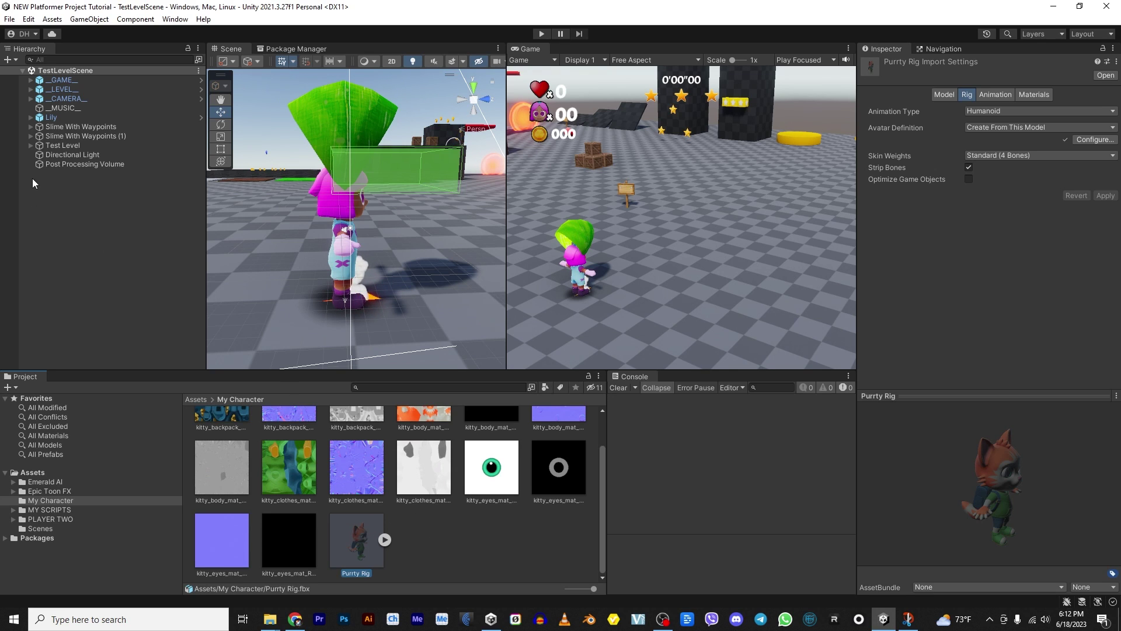
- Unpack the Lily player prefab in the scene and move it to the end of the hierarchy
{"action": "right_click", "coordinate": [49, 117]}
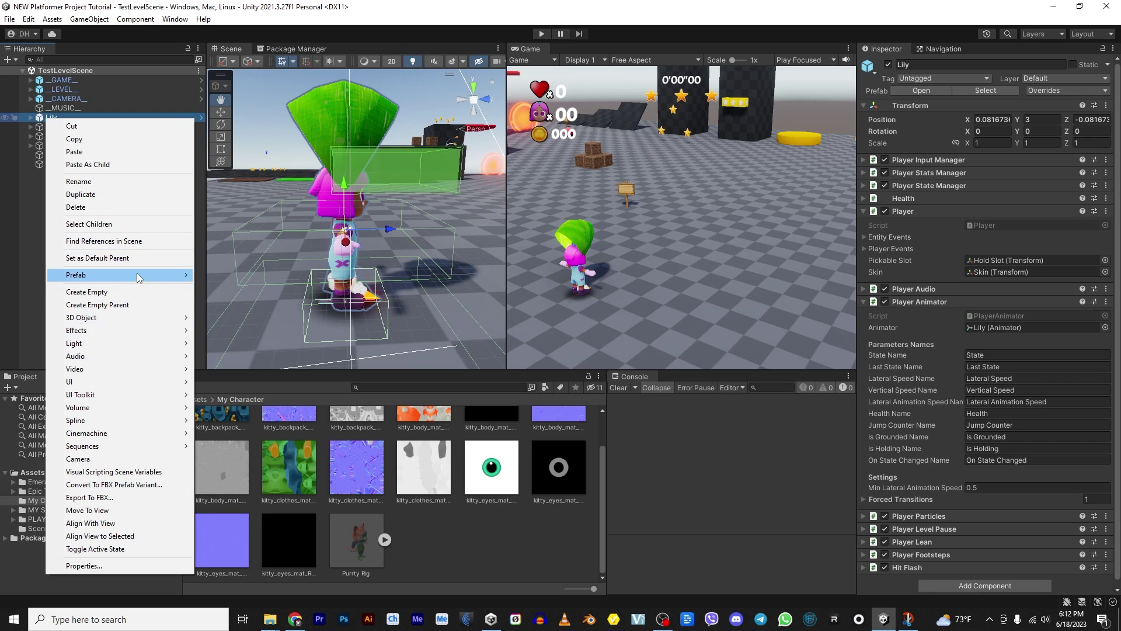
{"action": "mouse_move", "coordinate": [139, 277]}
{"action": "left_click", "coordinate": [239, 338]}
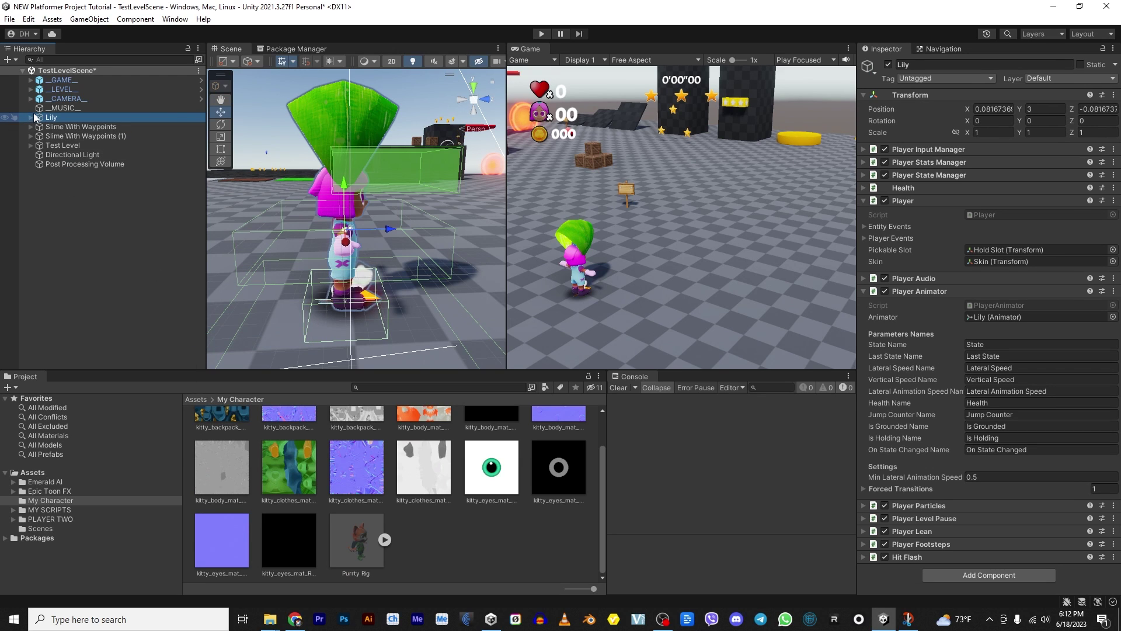
{"action": "left_click_drag", "start_coordinate": [36, 118], "coordinate": [51, 176]}
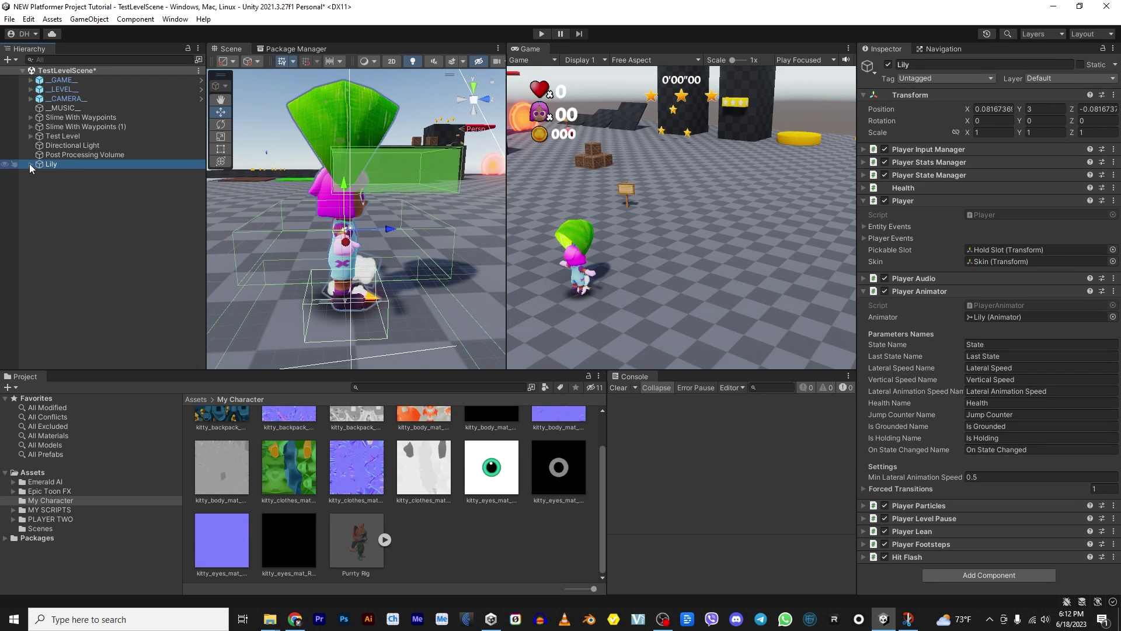
- Add the Purrty Rig model to the scene as a child of Lily's Skin object
{"action": "left_click", "coordinate": [29, 163]}
{"action": "left_click", "coordinate": [39, 173]}
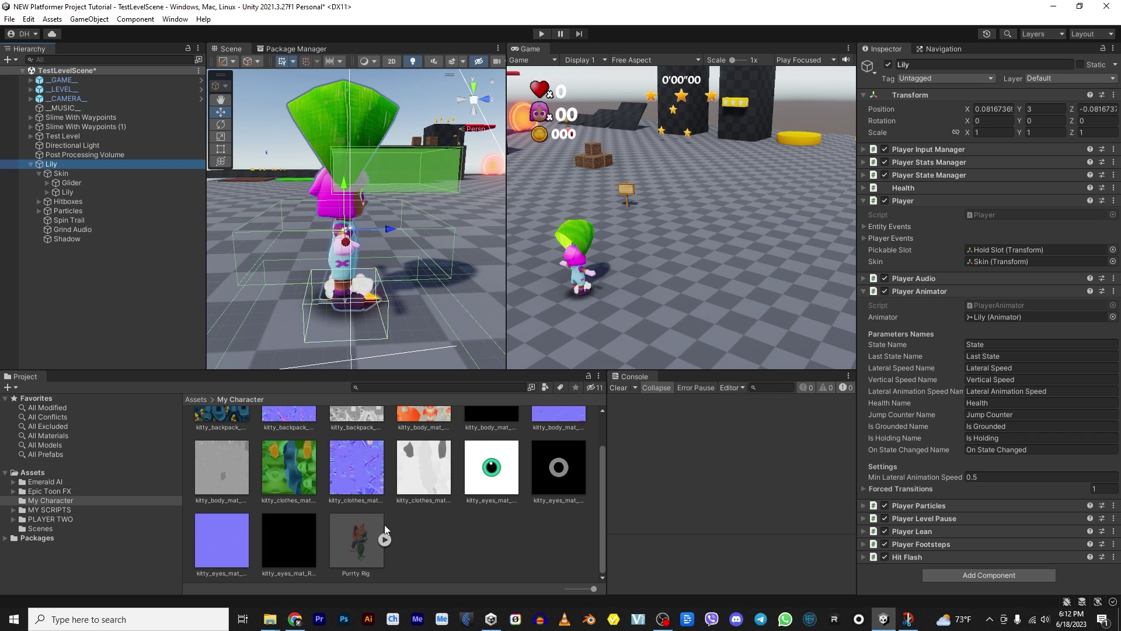
{"action": "left_click_drag", "start_coordinate": [368, 538], "coordinate": [62, 174]}
{"action": "left_click_drag", "start_coordinate": [281, 253], "coordinate": [364, 254], "text": "alt"}
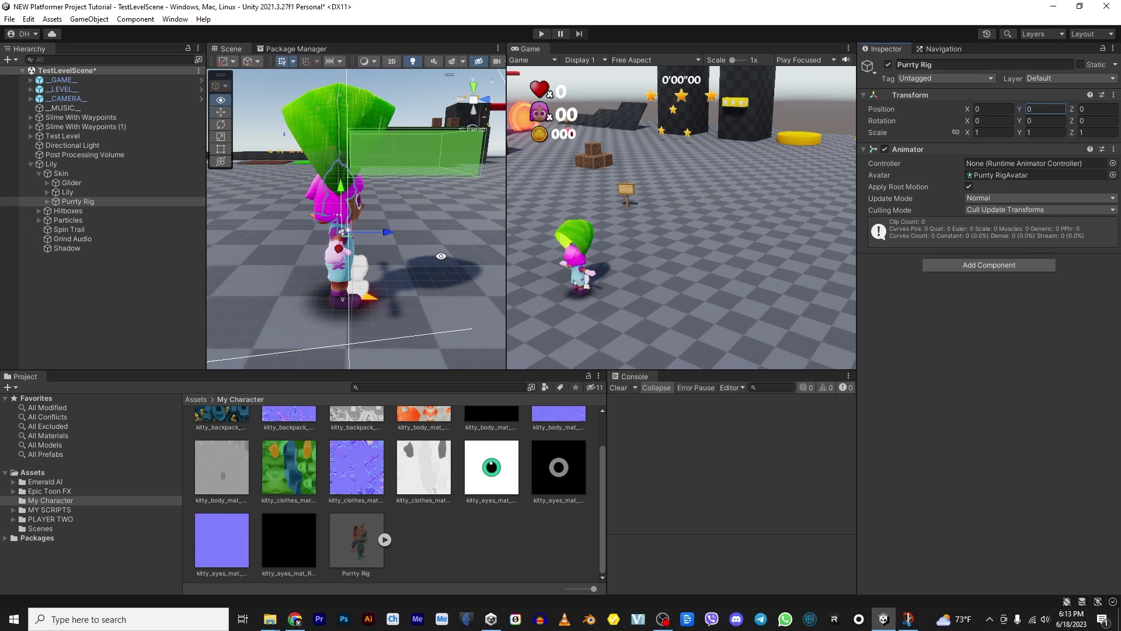
{"action": "left_click_drag", "start_coordinate": [441, 256], "coordinate": [438, 280], "text": "alt"}
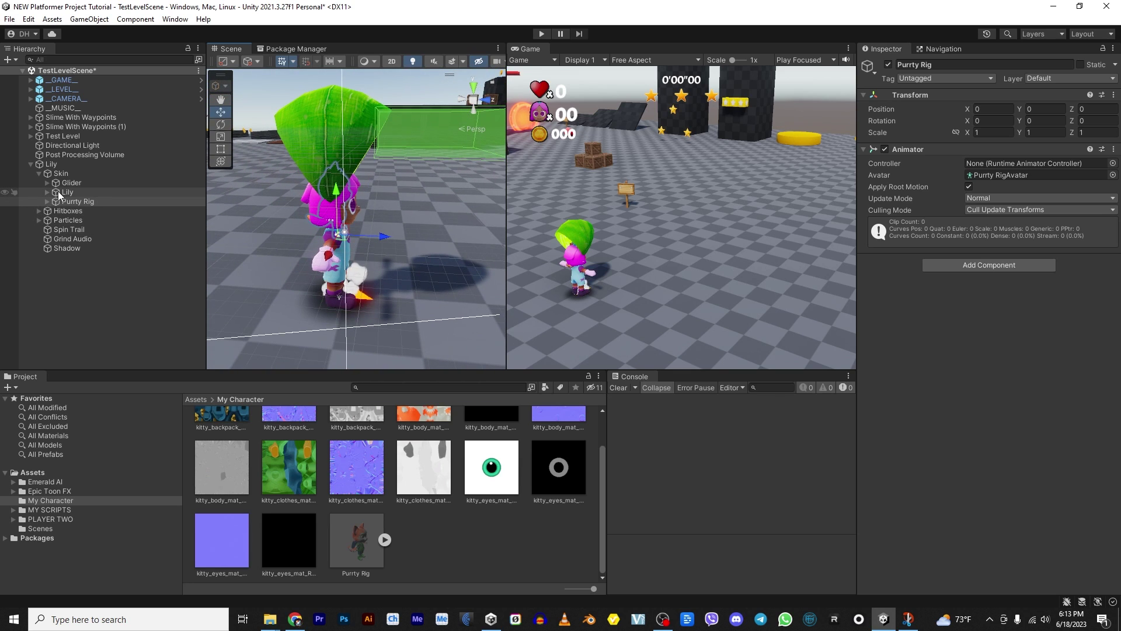
- Constrain the Purrty Rig's scale proportions and scale it uniformly to 2.2
{"action": "left_click", "coordinate": [58, 191]}
{"action": "left_click", "coordinate": [70, 202]}
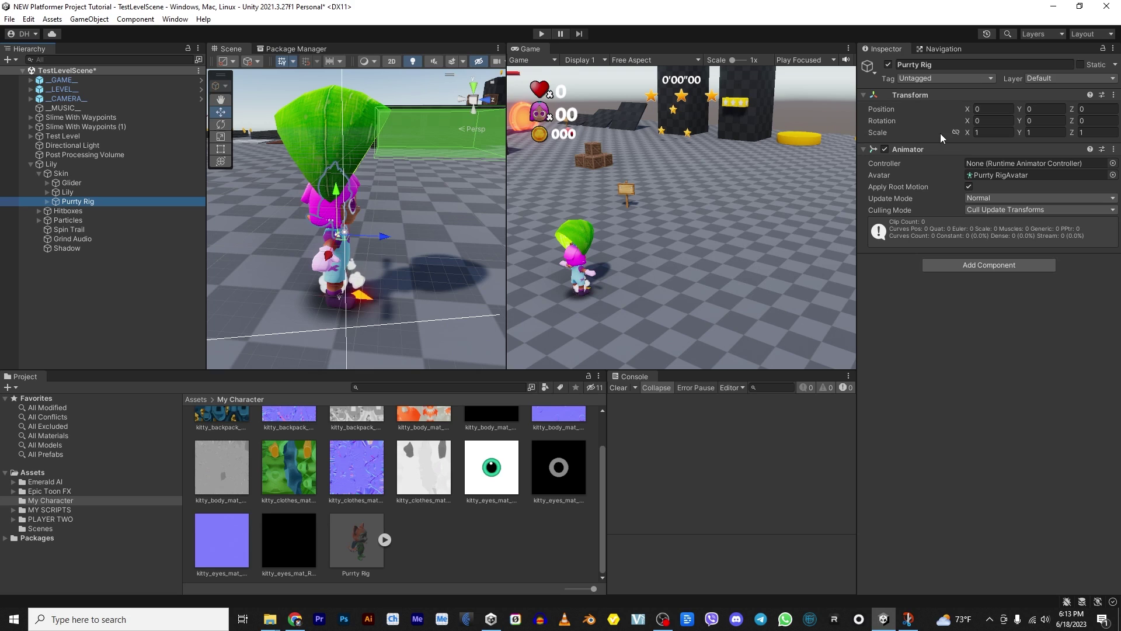
{"action": "left_click", "coordinate": [956, 132]}
{"action": "left_click", "coordinate": [993, 132]}
{"action": "type", "text": "2"}
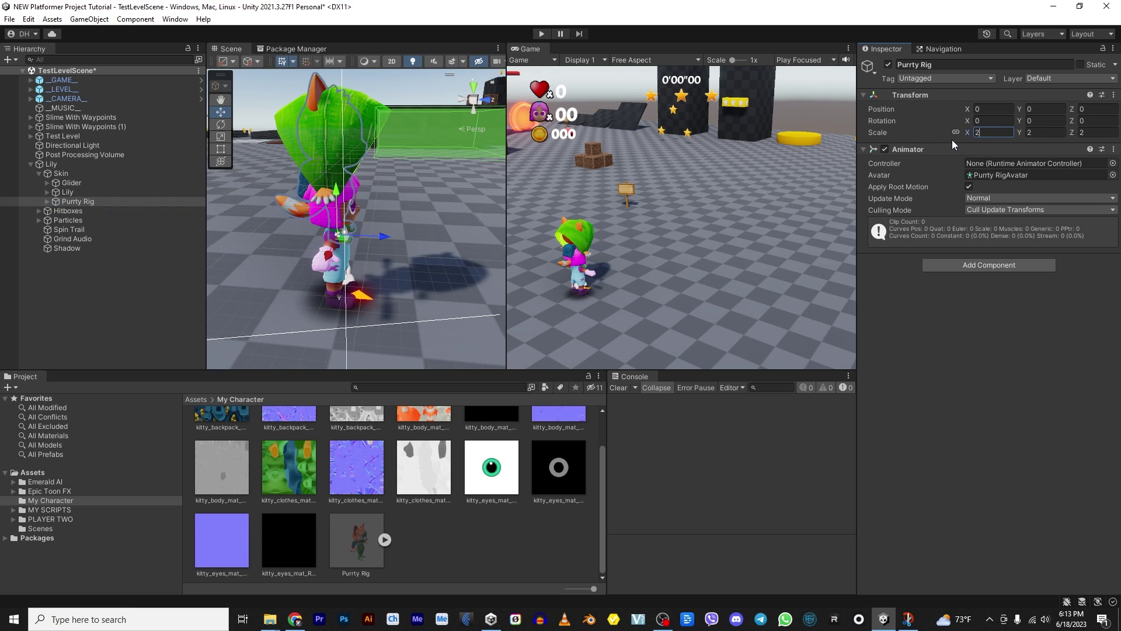
{"action": "type", "text": ".2"}
{"action": "key", "text": "Return"}
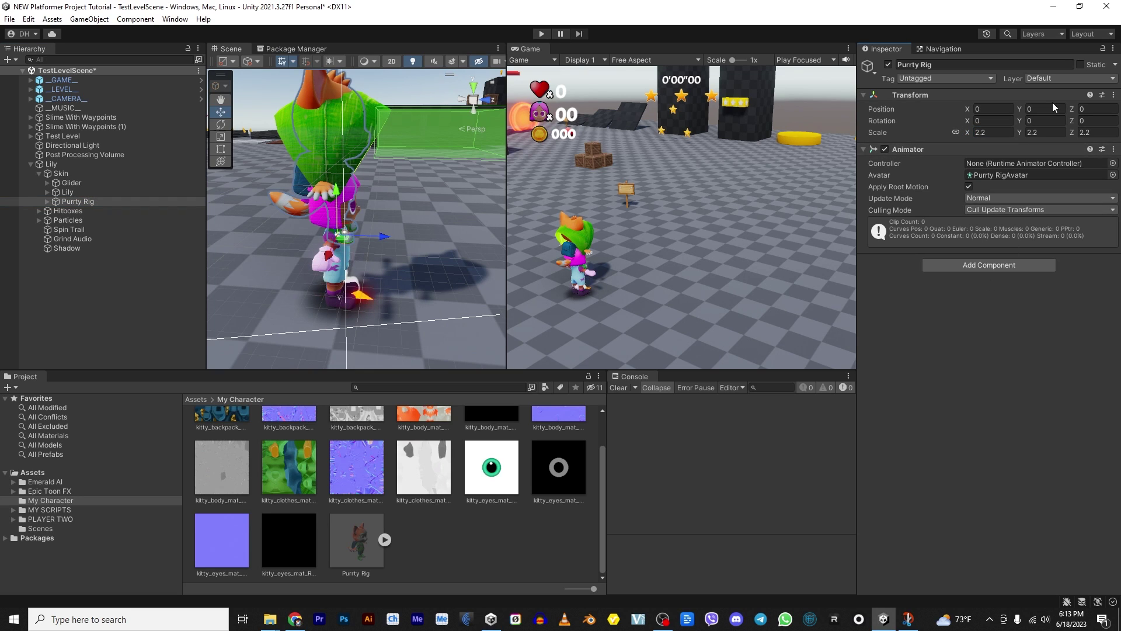
- Set the Purrty Rig's Y position to -1
{"action": "left_click", "coordinate": [1047, 109]}
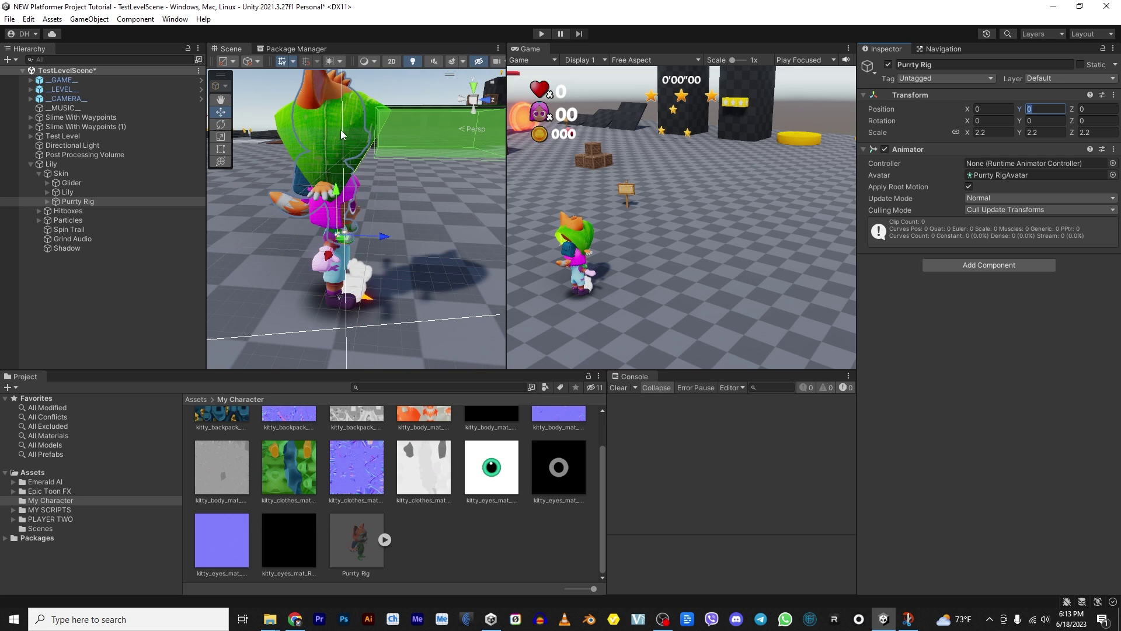
{"action": "type", "text": "-"}
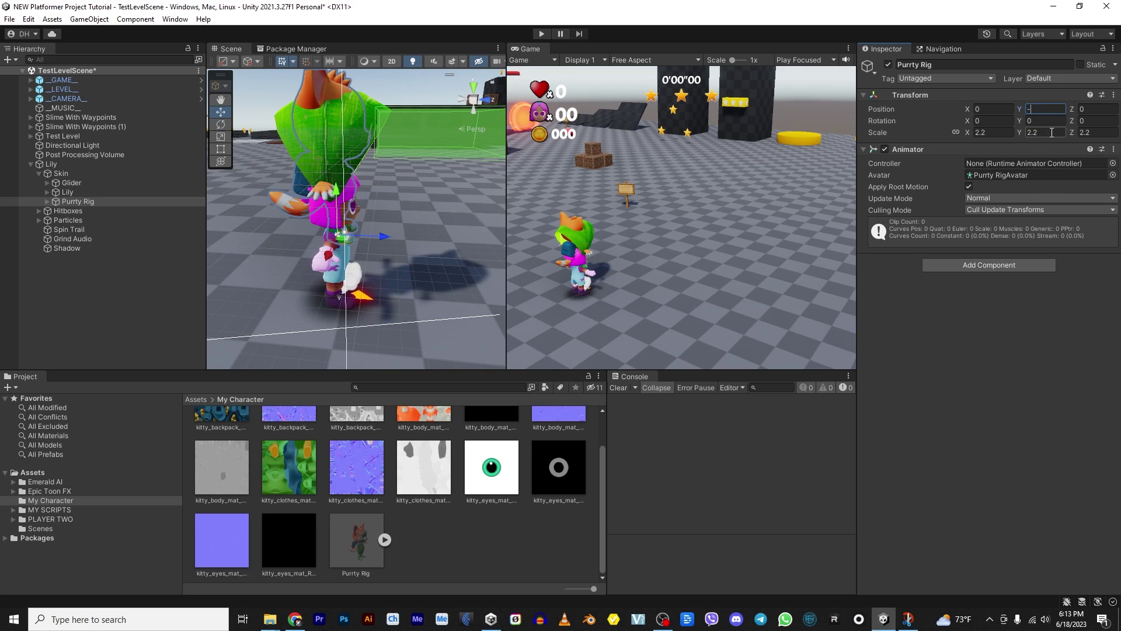
{"action": "type", "text": "1"}
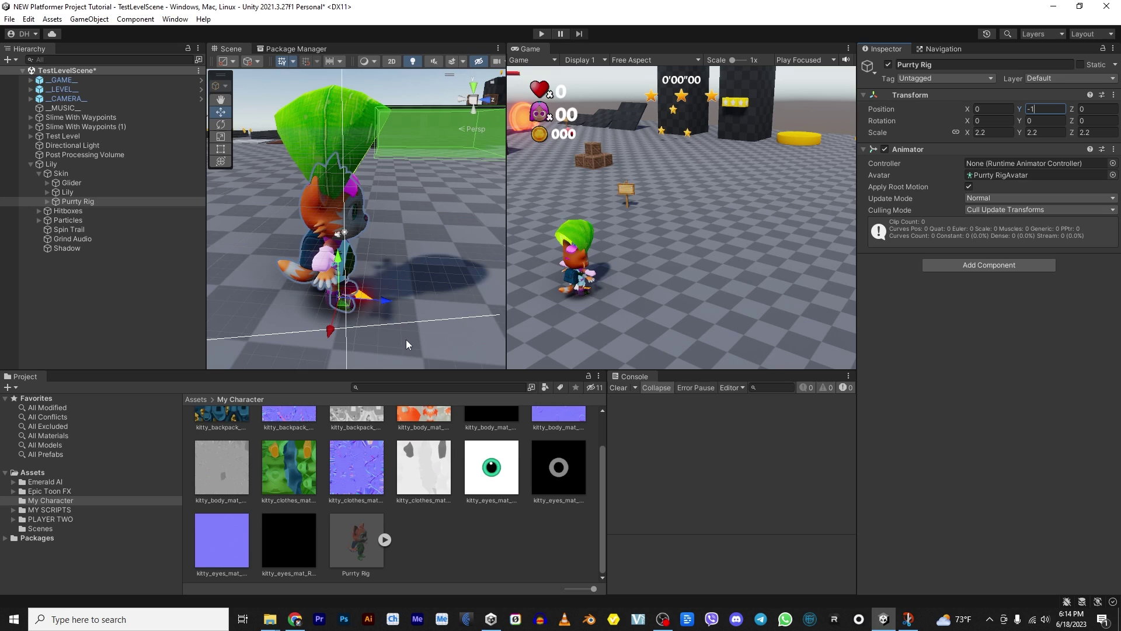
{"action": "left_click_drag", "start_coordinate": [407, 344], "coordinate": [356, 275], "text": "alt"}
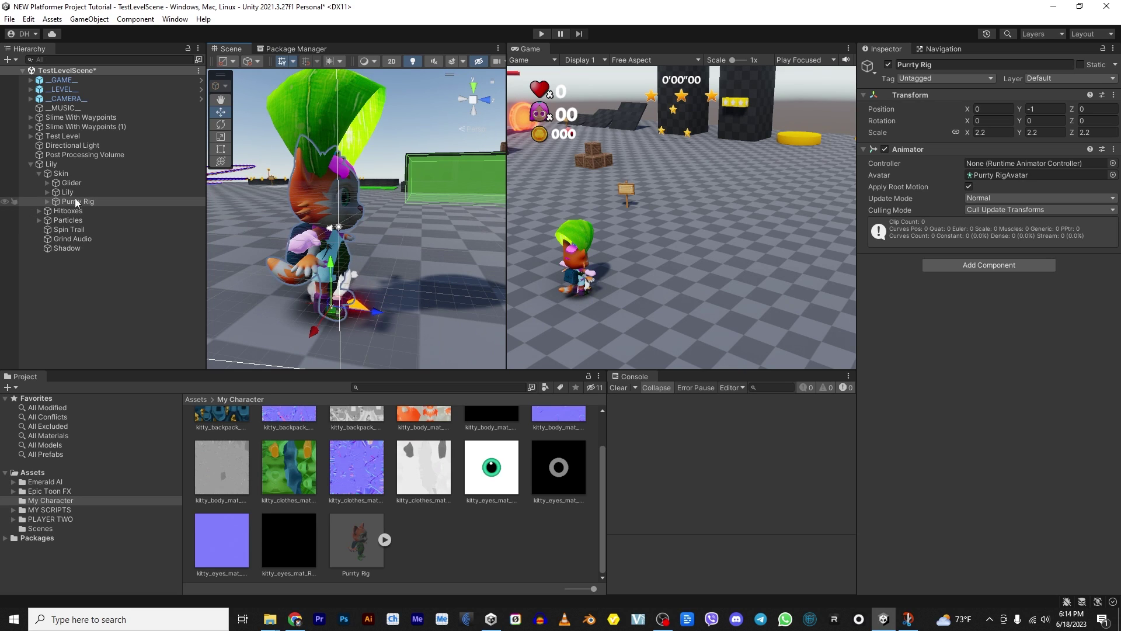
- Assign the Lily animator controller to the Purrty Rig's Animator component
{"action": "left_click", "coordinate": [48, 202]}
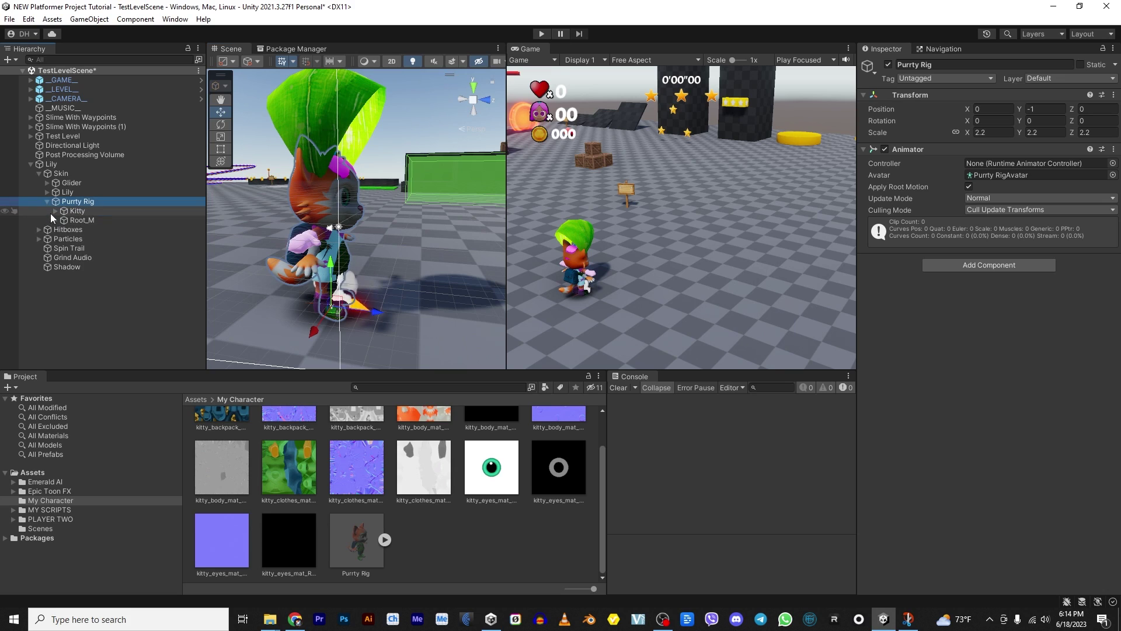
{"action": "left_click", "coordinate": [48, 202]}
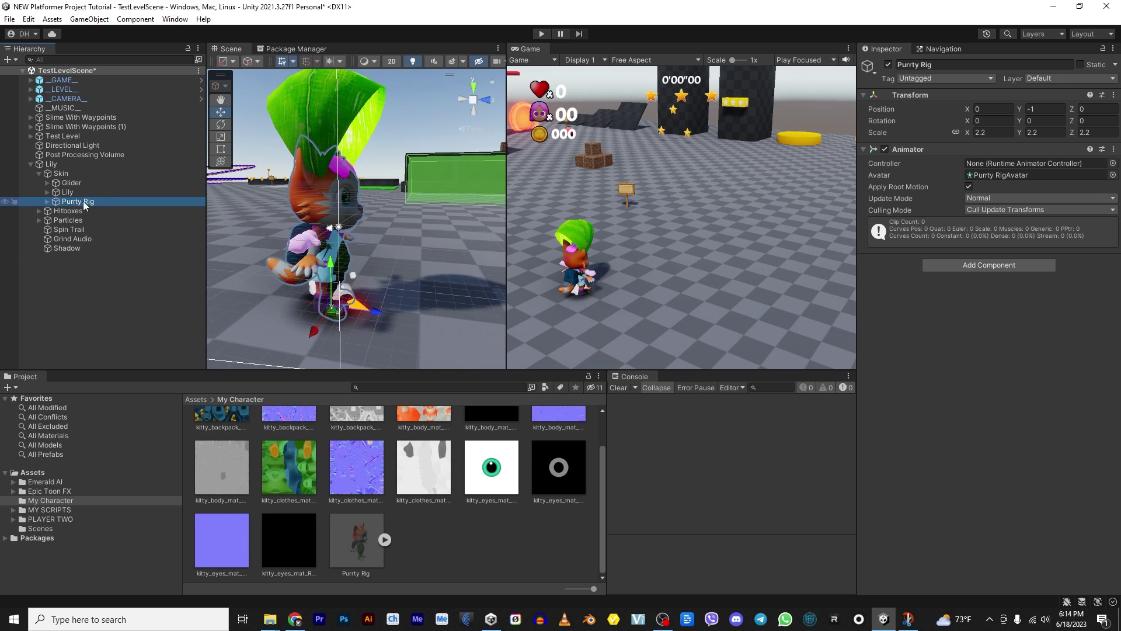
{"action": "left_click", "coordinate": [1114, 164]}
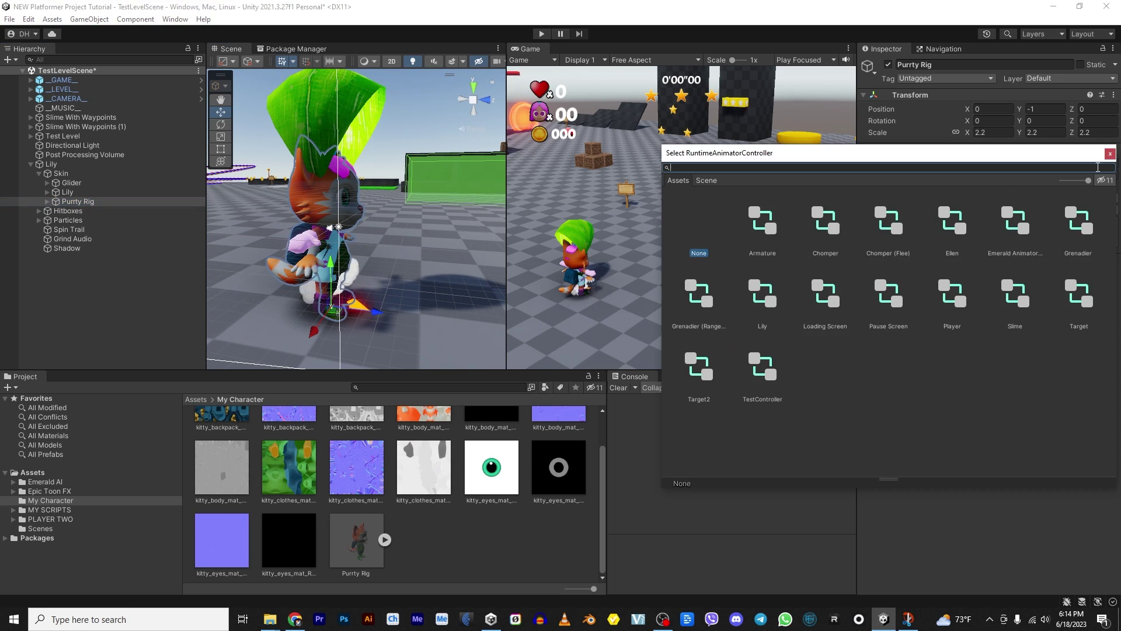
{"action": "type", "text": "li"}
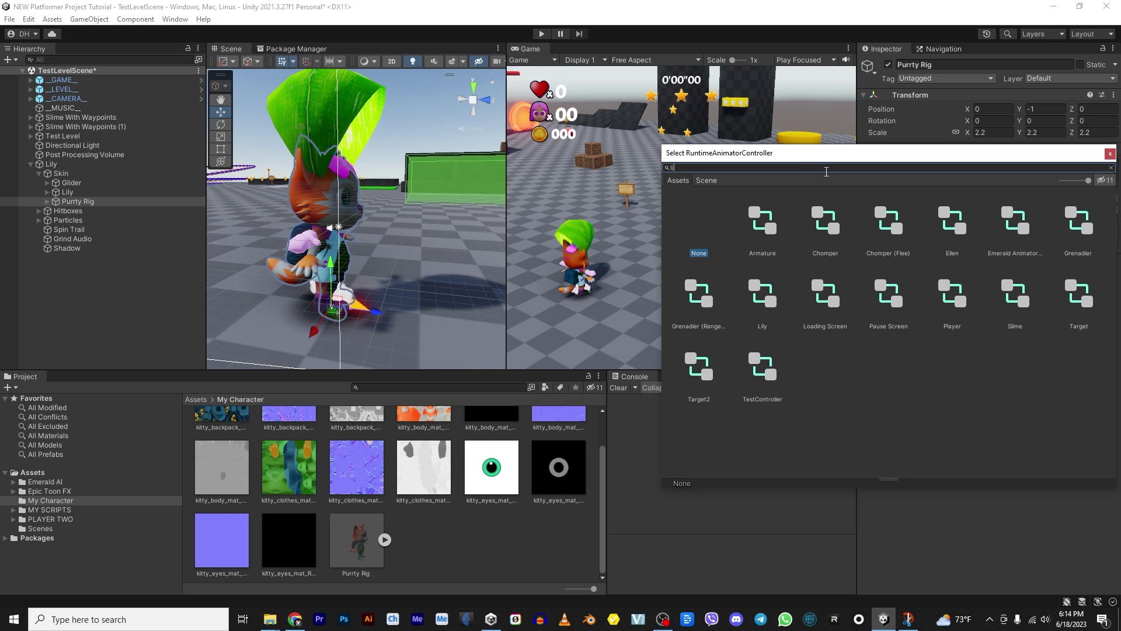
{"action": "type", "text": "l"}
{"action": "left_click", "coordinate": [777, 225]}
{"action": "left_click", "coordinate": [1110, 153]}
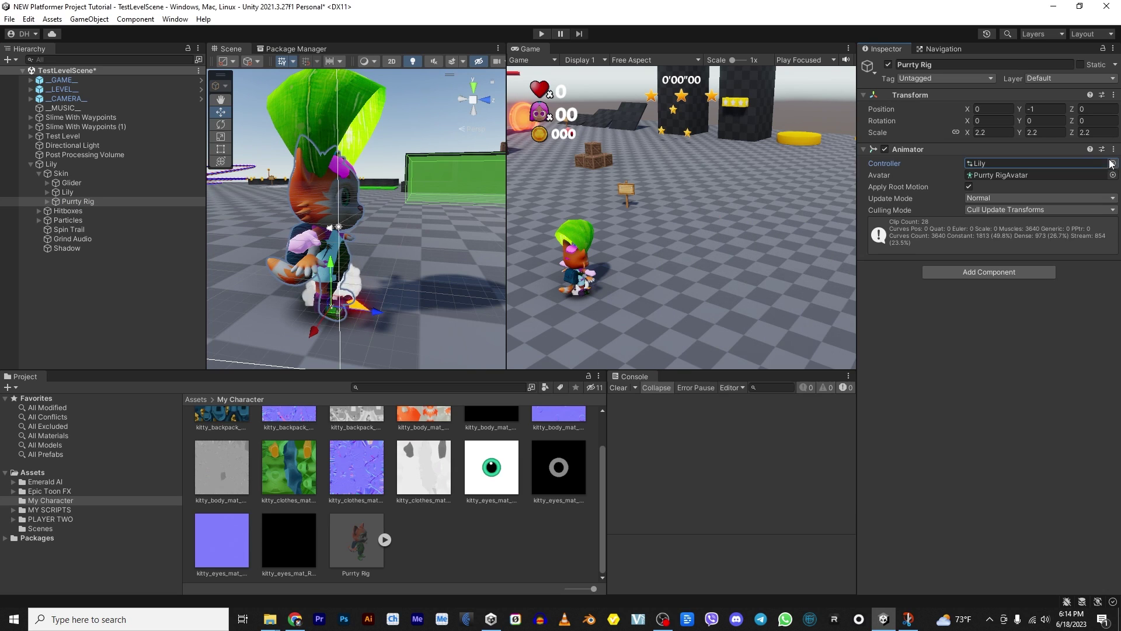
- Copy the Hold Slot from Lily's Hips bone and paste it as a child of the Purrty Rig's Spine1_M bone
{"action": "left_click", "coordinate": [47, 192]}
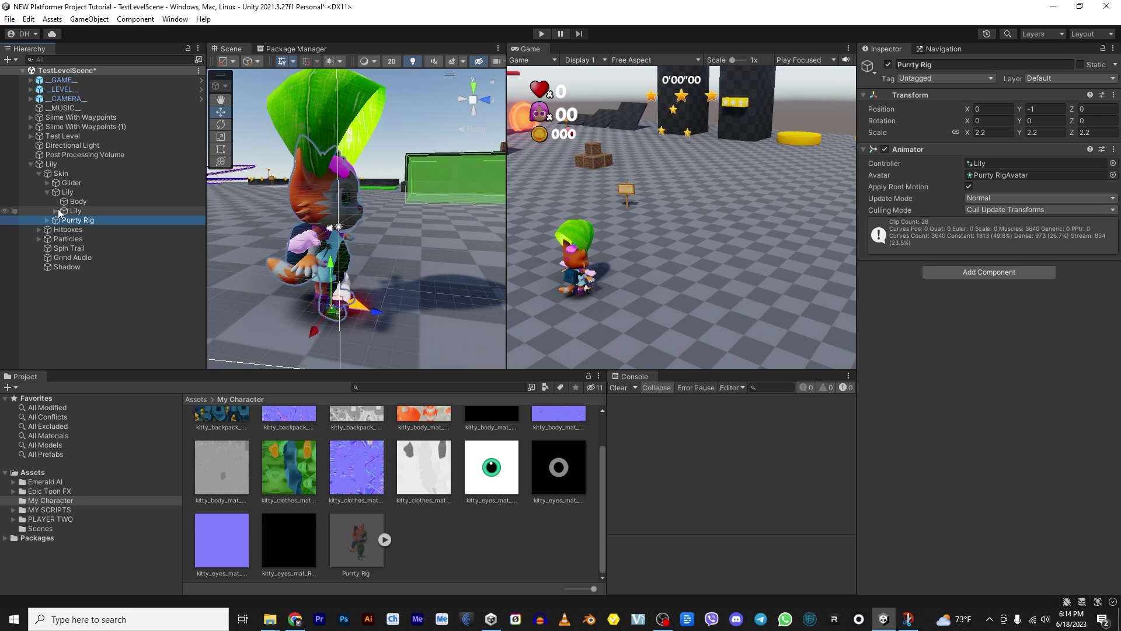
{"action": "left_click", "coordinate": [55, 210]}
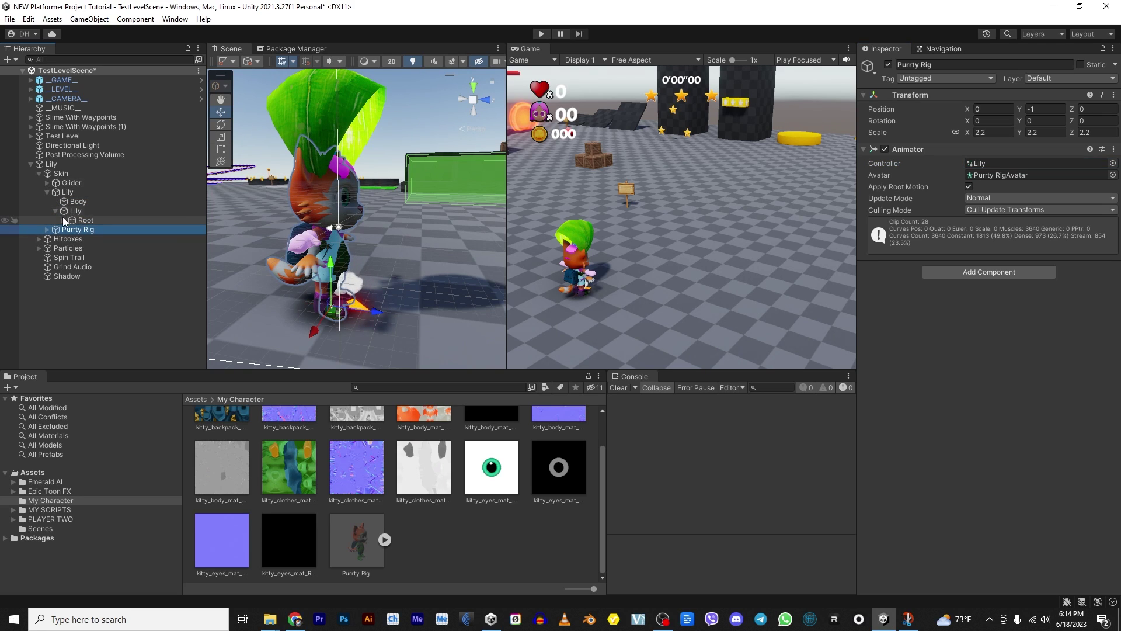
{"action": "left_click", "coordinate": [64, 220]}
{"action": "left_click", "coordinate": [72, 229]}
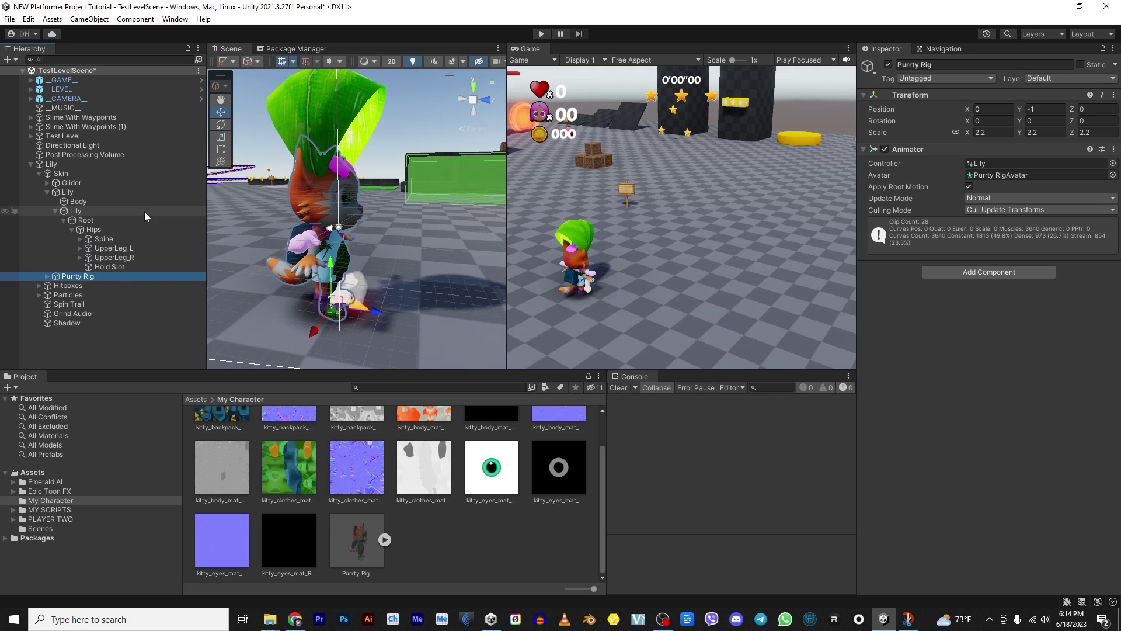
{"action": "left_click", "coordinate": [106, 267]}
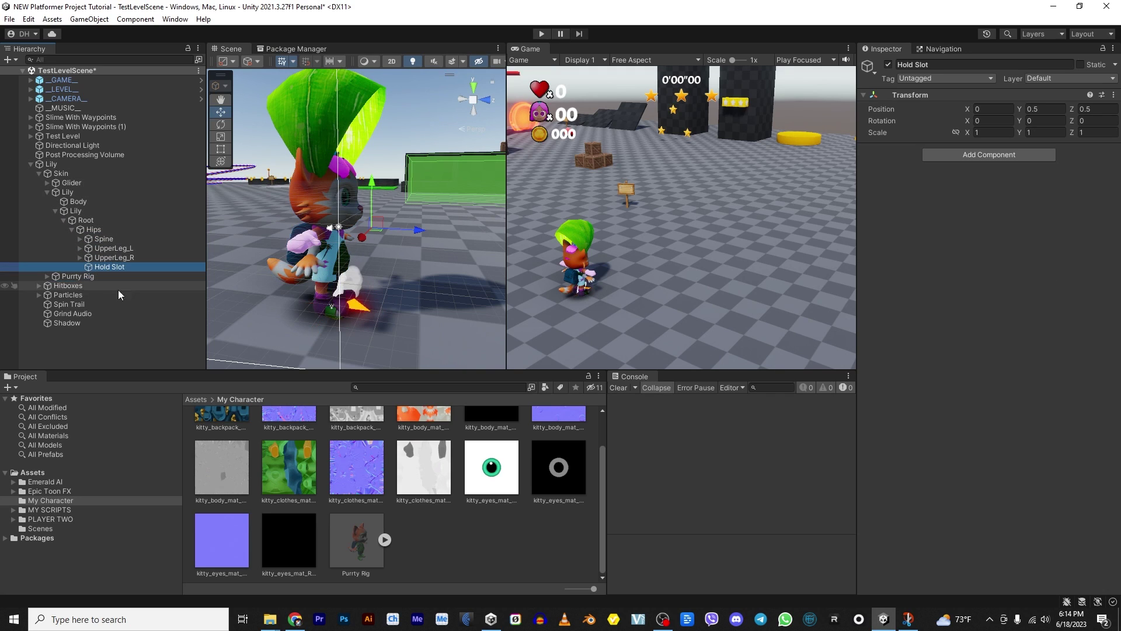
{"action": "left_click", "coordinate": [46, 277]}
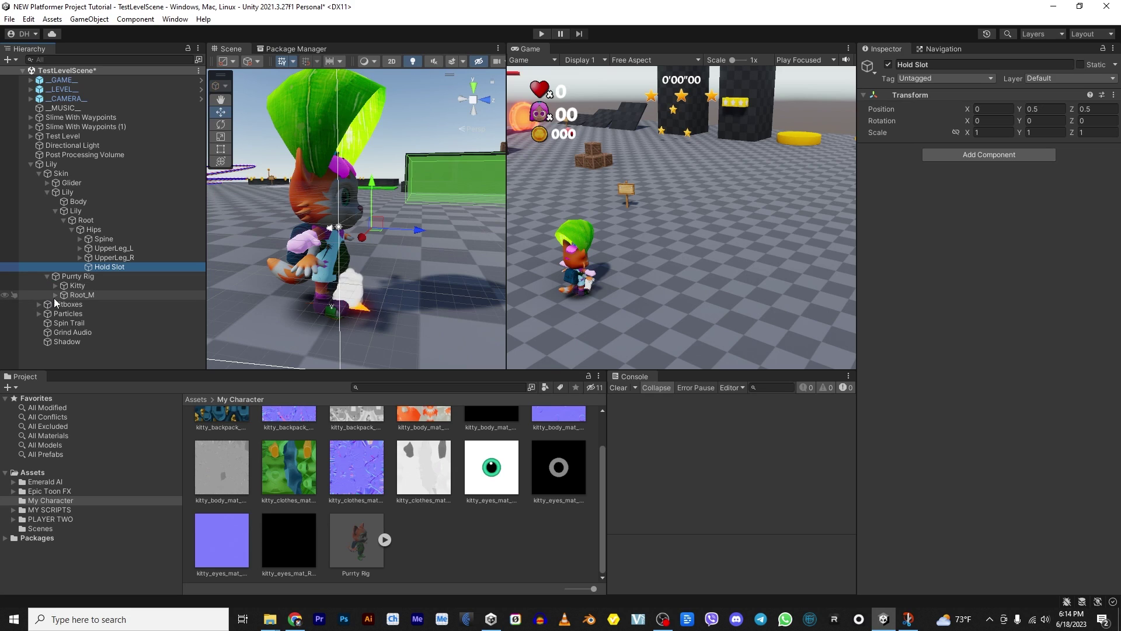
{"action": "left_click", "coordinate": [56, 295]}
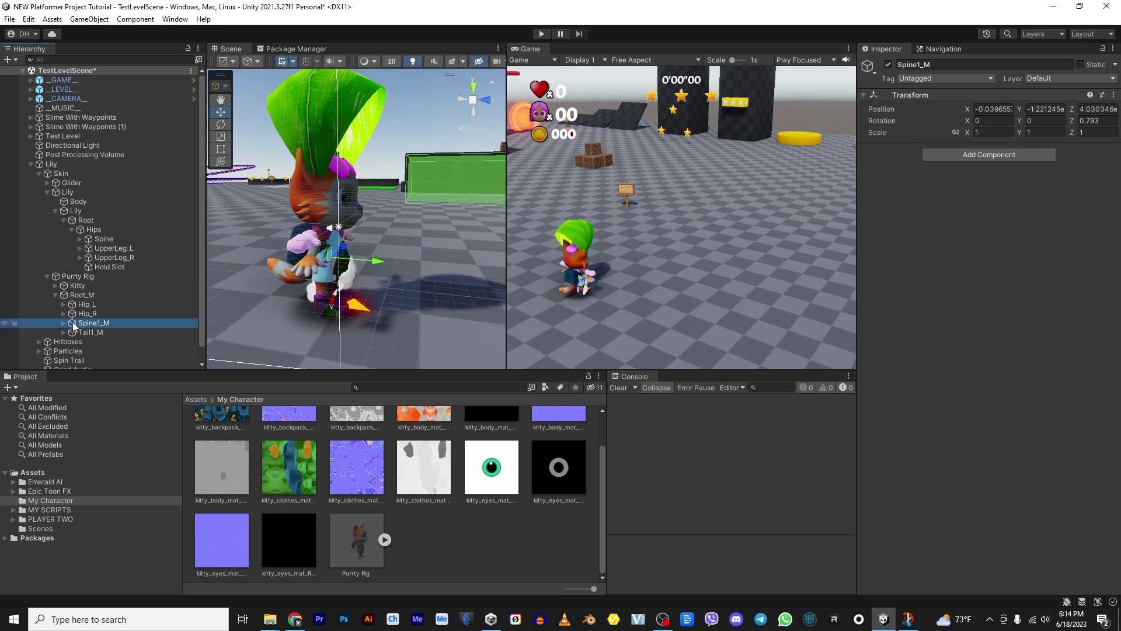
{"action": "left_click", "coordinate": [64, 323]}
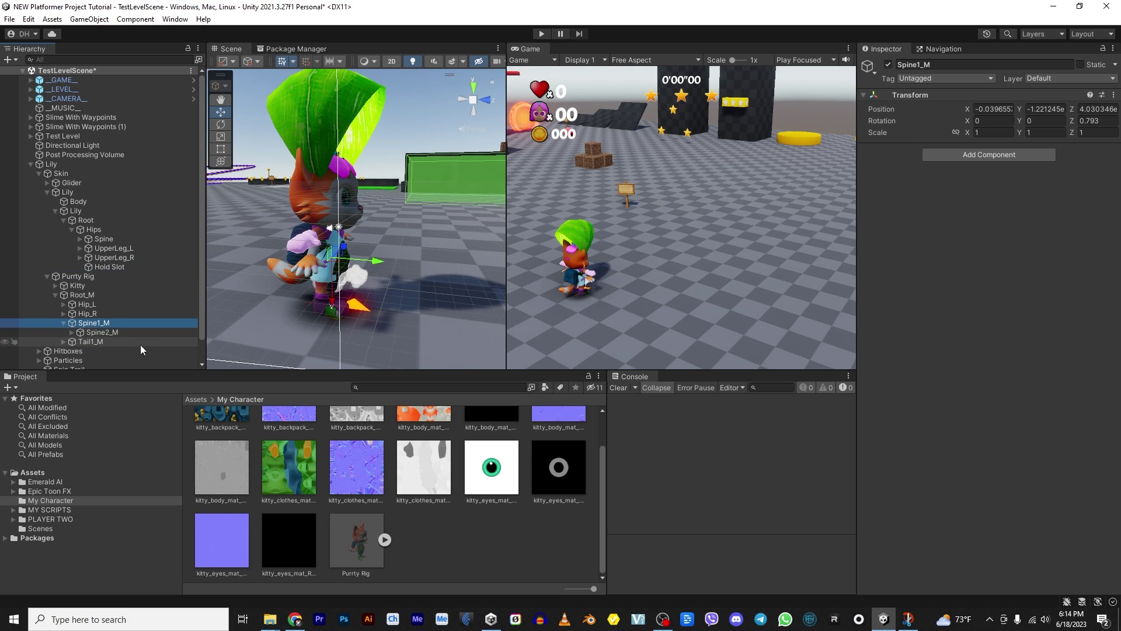
{"action": "right_click", "coordinate": [112, 268]}
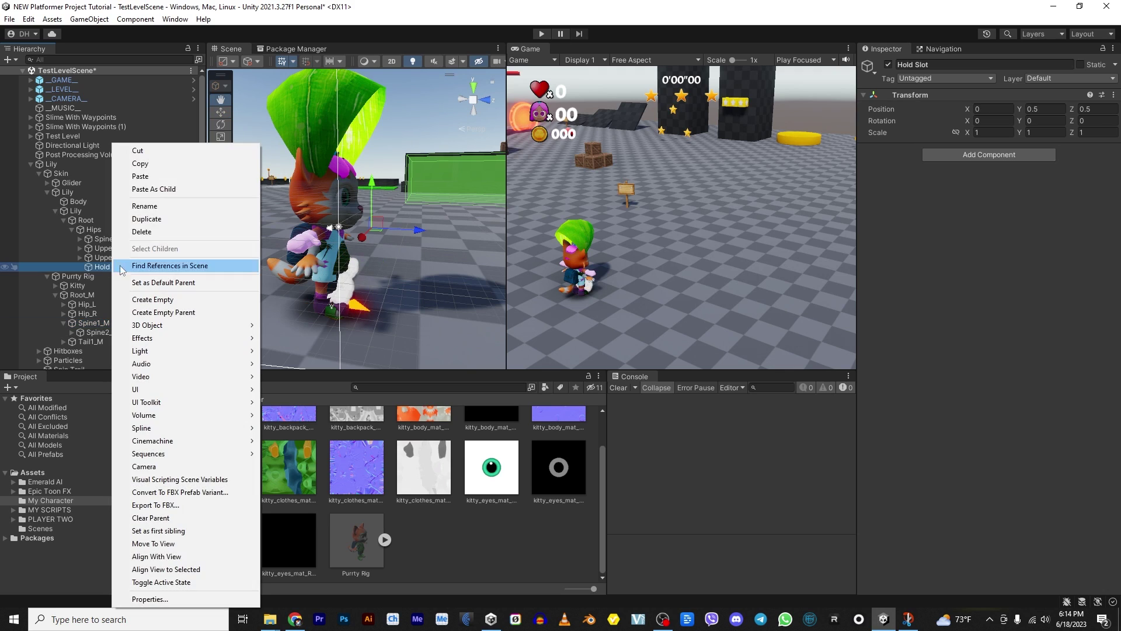
{"action": "left_click", "coordinate": [143, 169]}
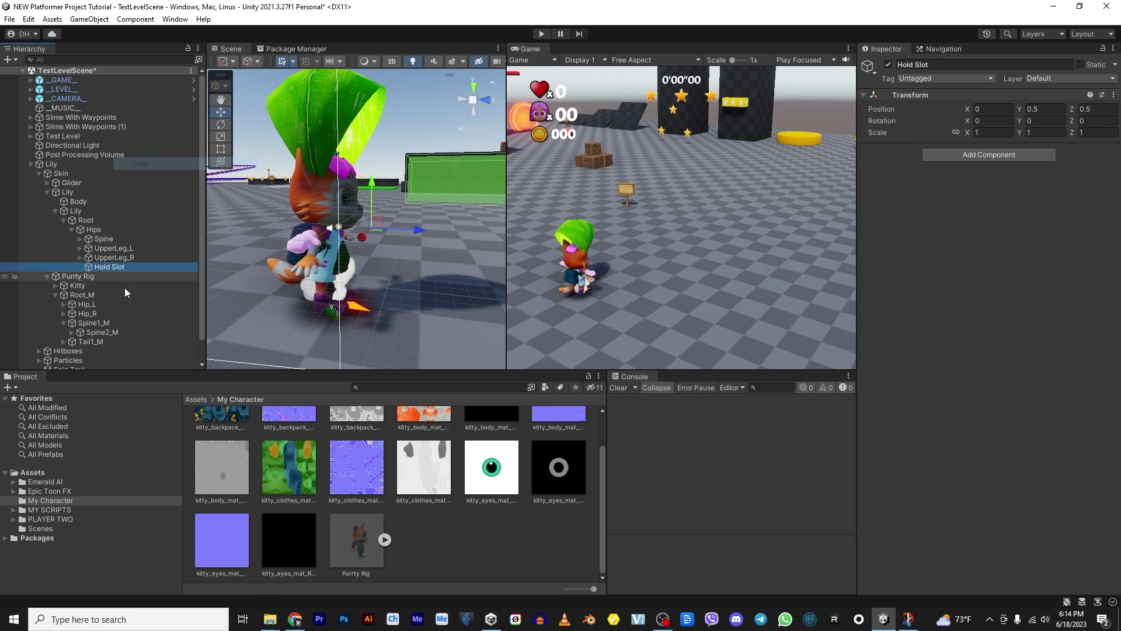
{"action": "right_click", "coordinate": [93, 324]}
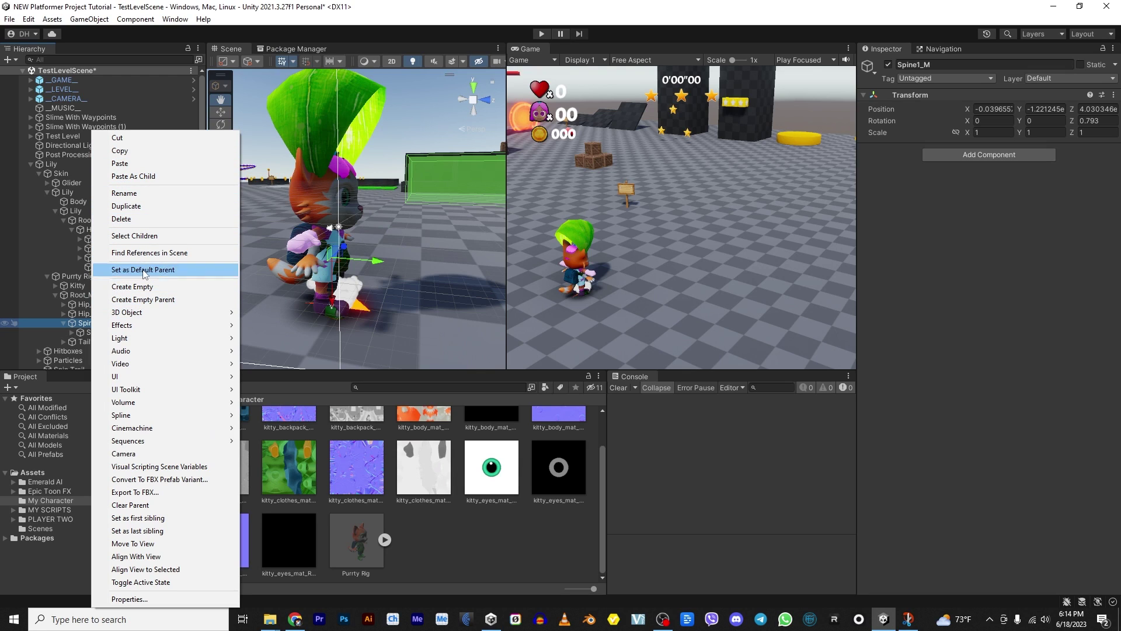
{"action": "left_click", "coordinate": [142, 176]}
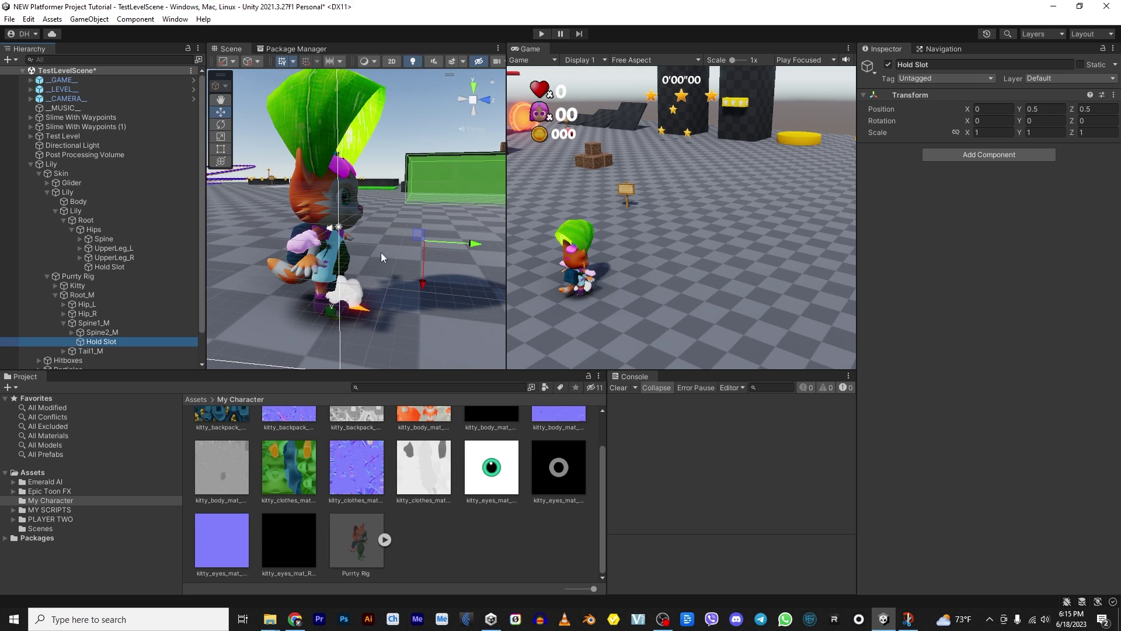
- Reset the new Hold Slot's position and move it in front of the character to a Y position of about 0.356
{"action": "left_click_drag", "start_coordinate": [383, 257], "coordinate": [456, 252], "text": "alt"}
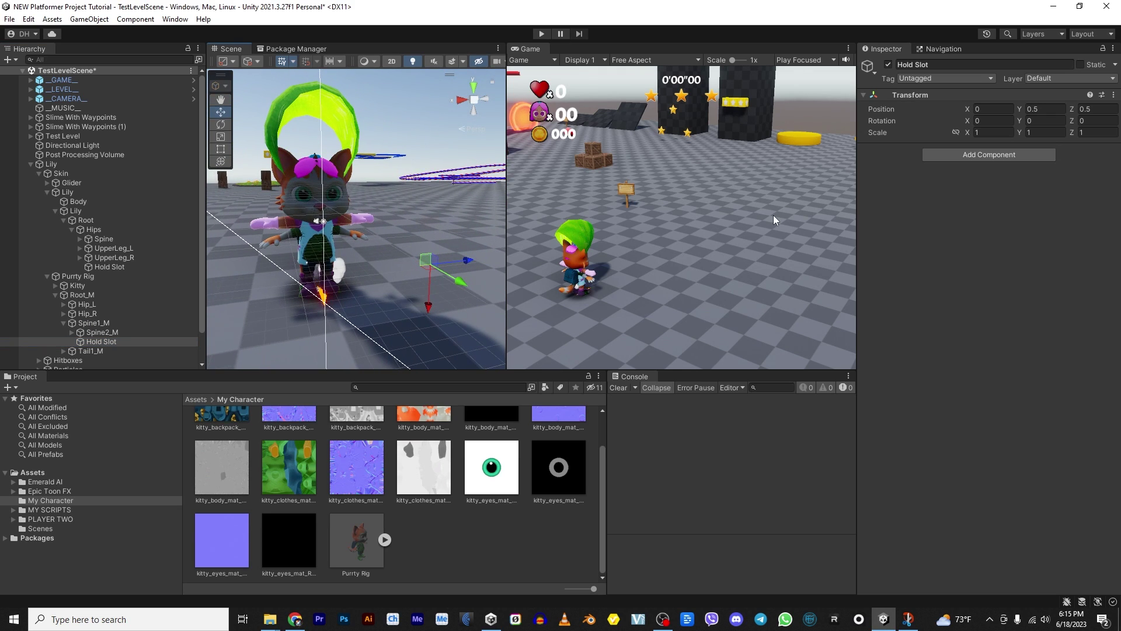
{"action": "right_click", "coordinate": [1101, 100]}
{"action": "left_click", "coordinate": [1025, 109]}
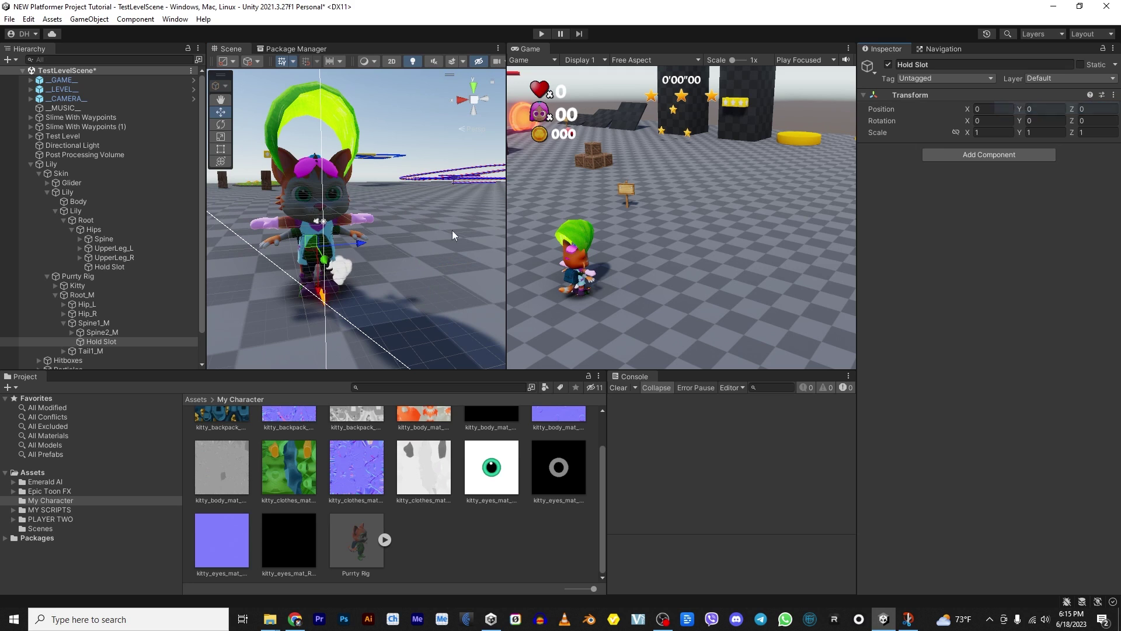
{"action": "left_click_drag", "start_coordinate": [350, 274], "coordinate": [399, 278], "text": "alt"}
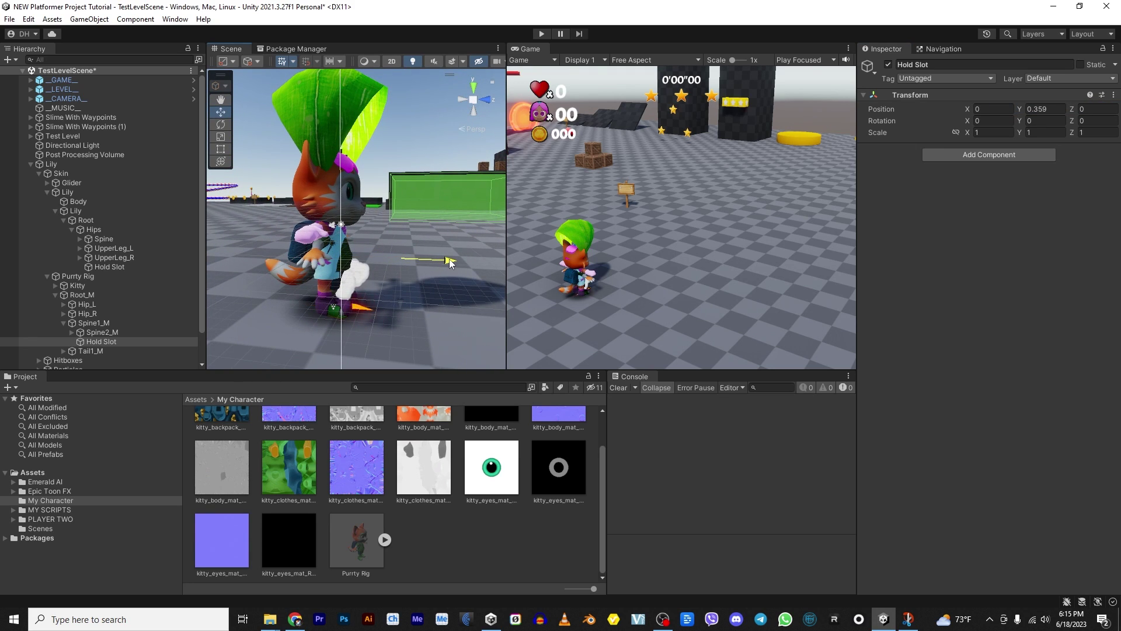
{"action": "left_click_drag", "start_coordinate": [382, 328], "coordinate": [306, 325], "text": "alt"}
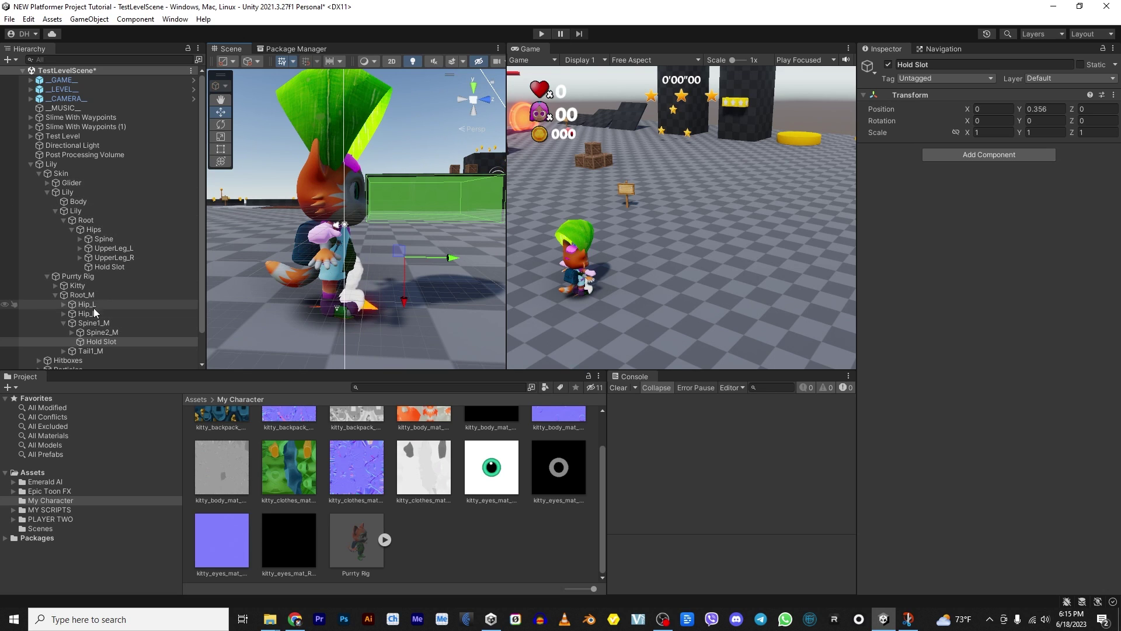
- Delete the original Lily model, with its Body mesh and bones, from the Skin object, keeping the Purrty Rig
{"action": "left_click", "coordinate": [77, 276]}
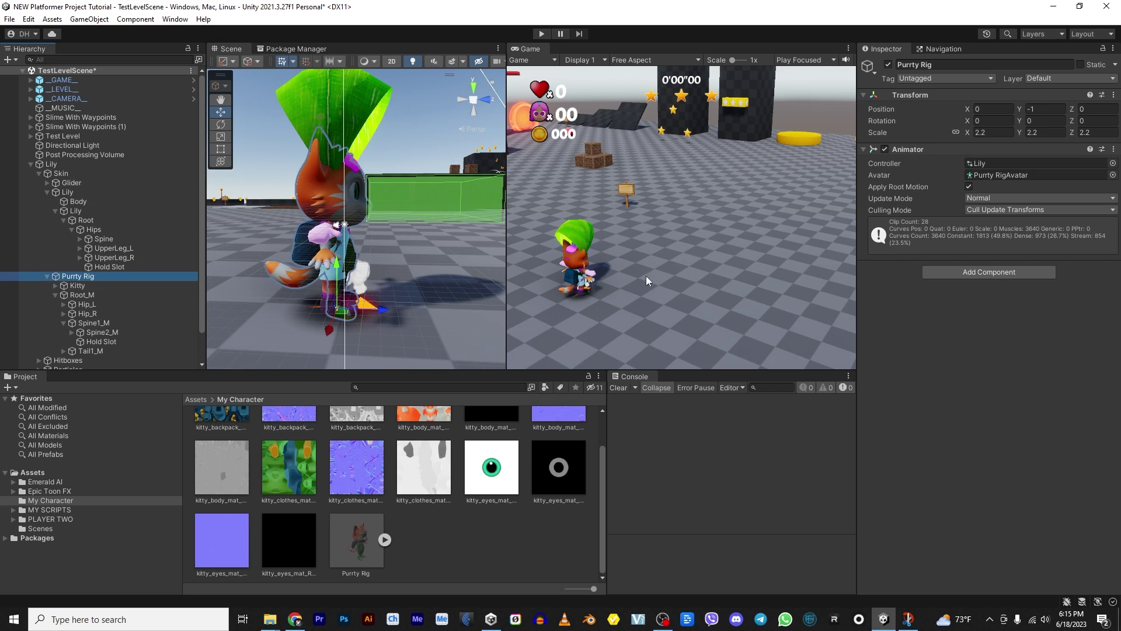
{"action": "left_click", "coordinate": [66, 193]}
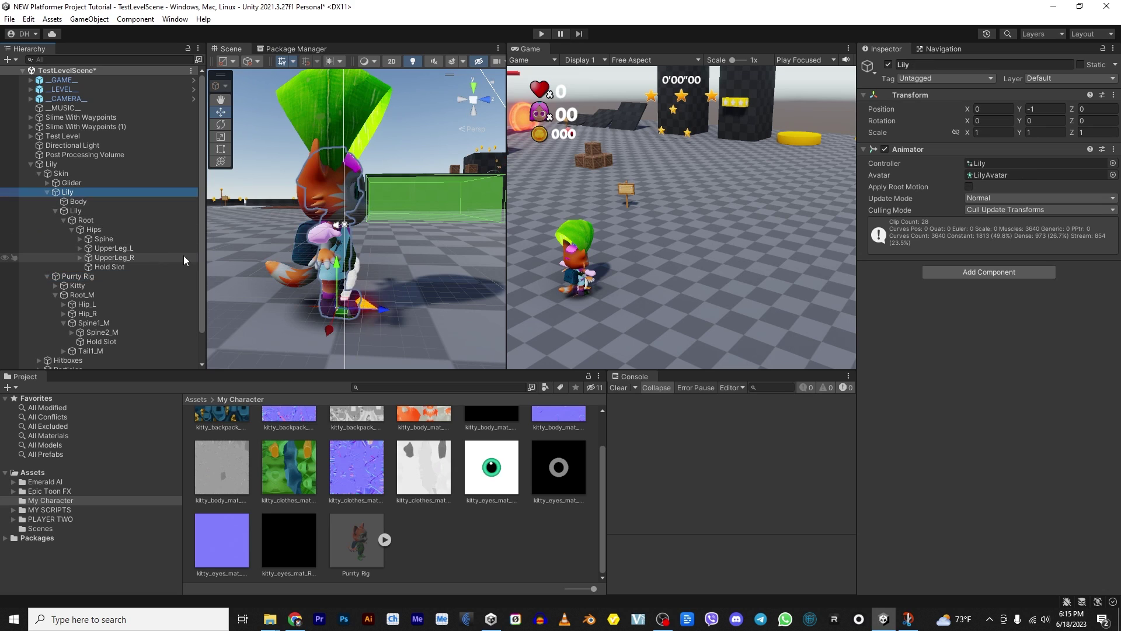
{"action": "key", "text": "Delete"}
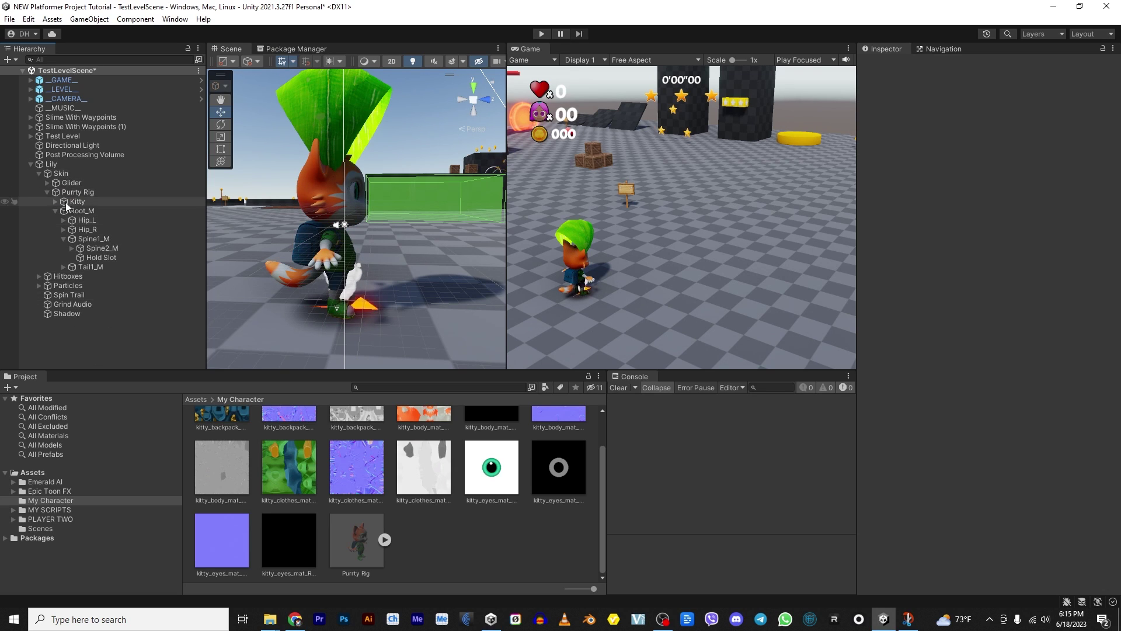
- Assign the Purrty Rig's Wrist_R bone as the Hand of the Spin Trail's Player Spin Trail component
{"action": "left_click", "coordinate": [69, 295]}
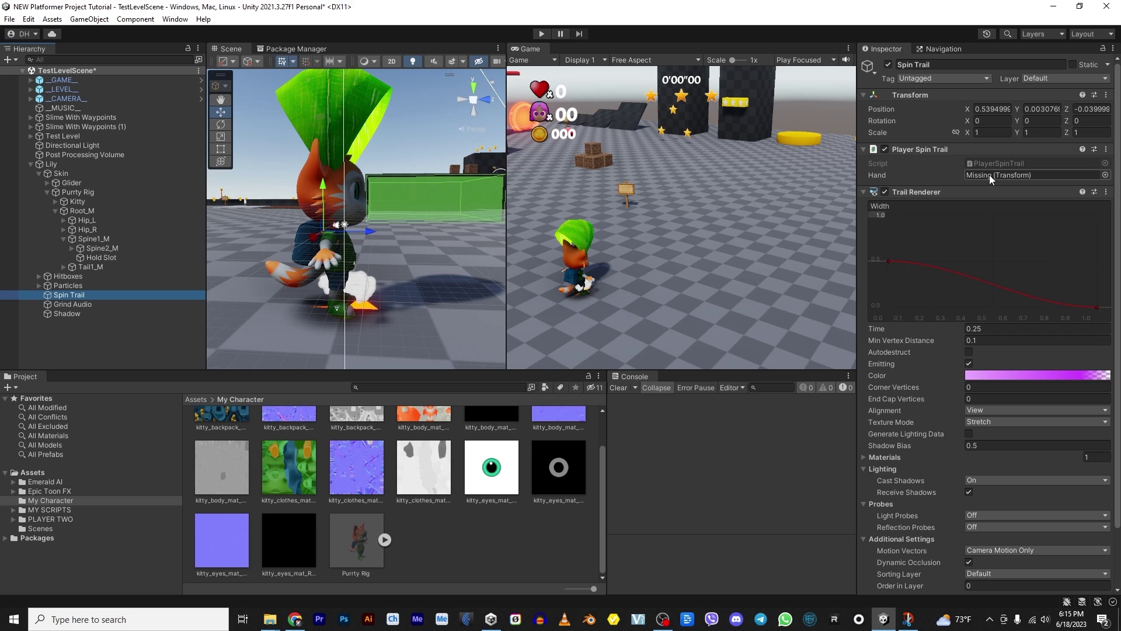
{"action": "left_click", "coordinate": [72, 247]}
{"action": "left_click", "coordinate": [80, 257]}
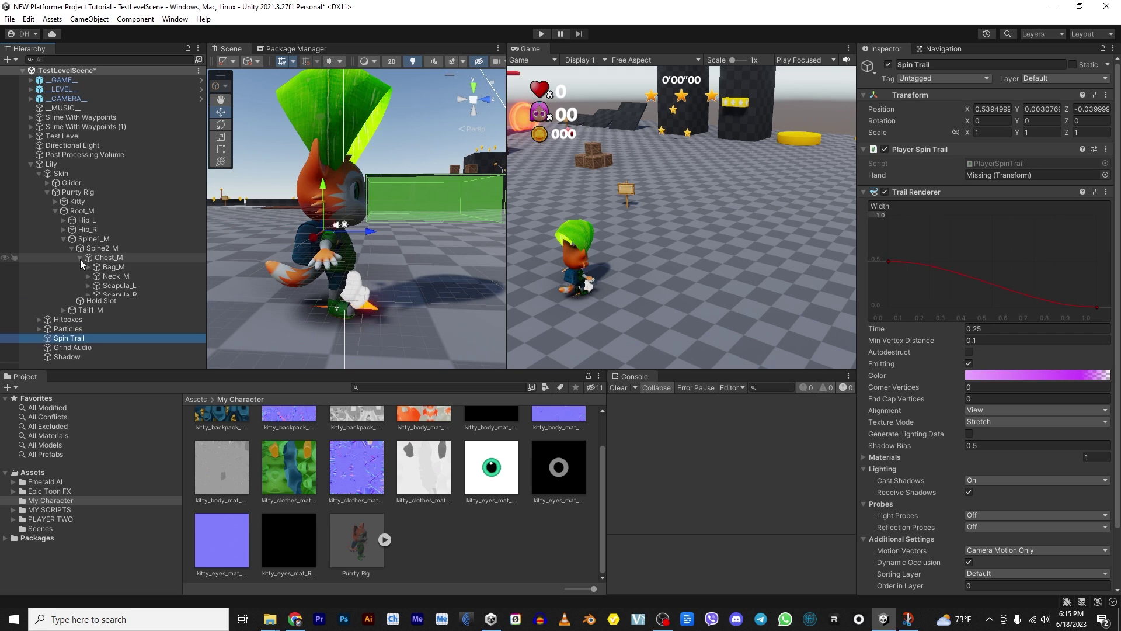
{"action": "left_click", "coordinate": [88, 295]}
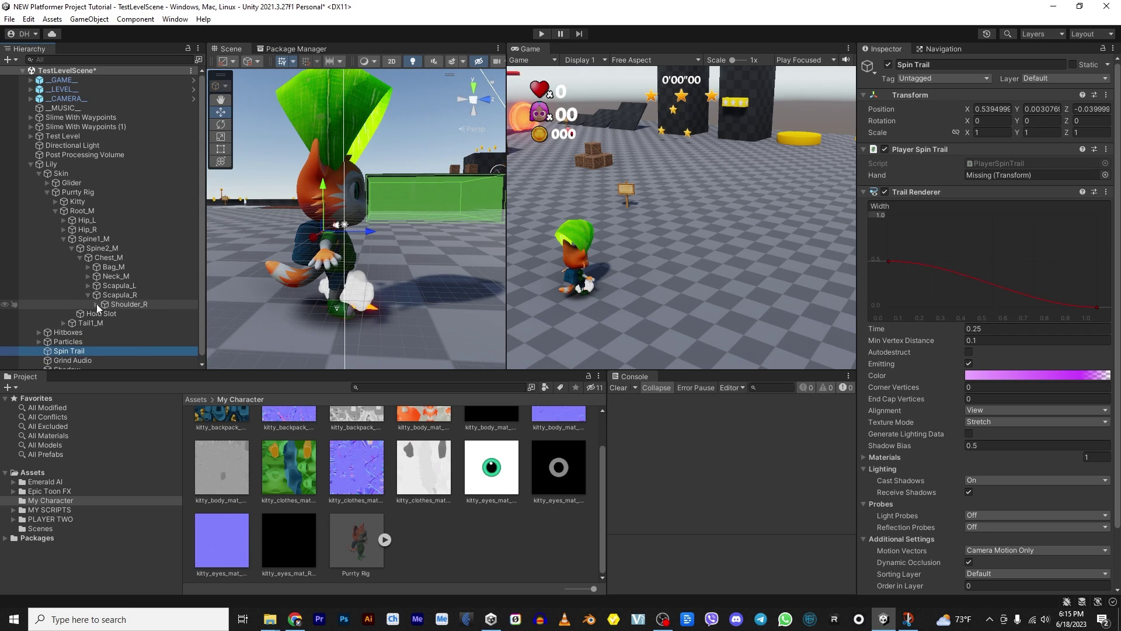
{"action": "left_click", "coordinate": [97, 305]}
{"action": "left_click", "coordinate": [105, 314]}
{"action": "scroll", "coordinate": [94, 327], "scroll_direction": "down", "scroll_amount": 2}
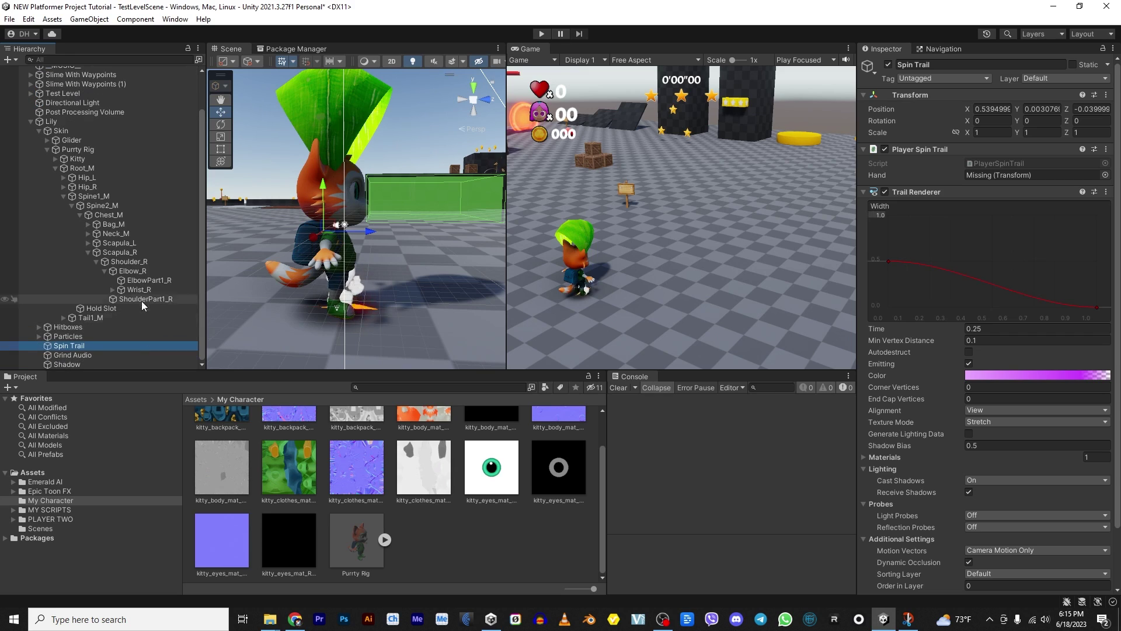
{"action": "left_click_drag", "start_coordinate": [101, 308], "coordinate": [996, 181]}
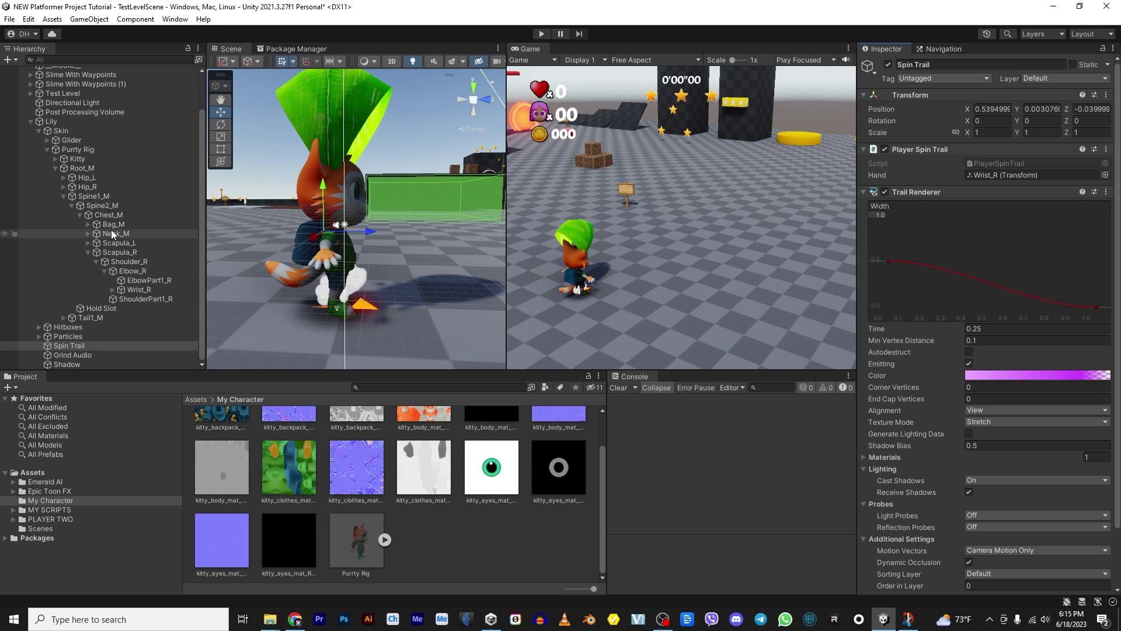
{"action": "left_click", "coordinate": [88, 252]}
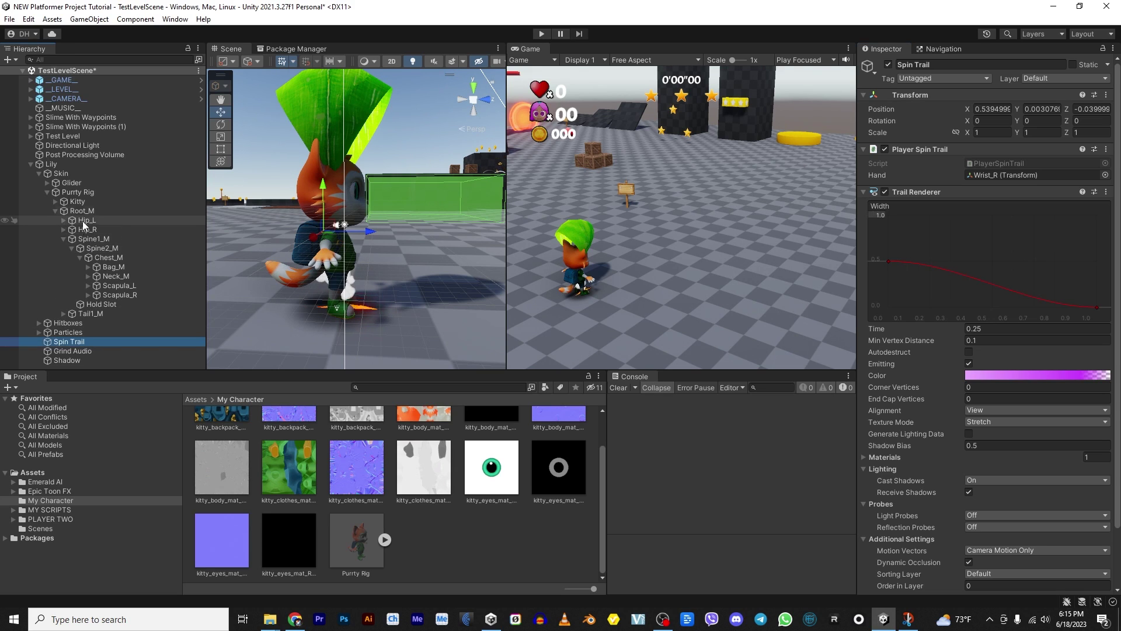
- On the root Lily object, assign the Purrty Rig as the Player Animator's Animator and the Hold Slot as the Player's Pickable Slot
{"action": "left_click", "coordinate": [51, 165]}
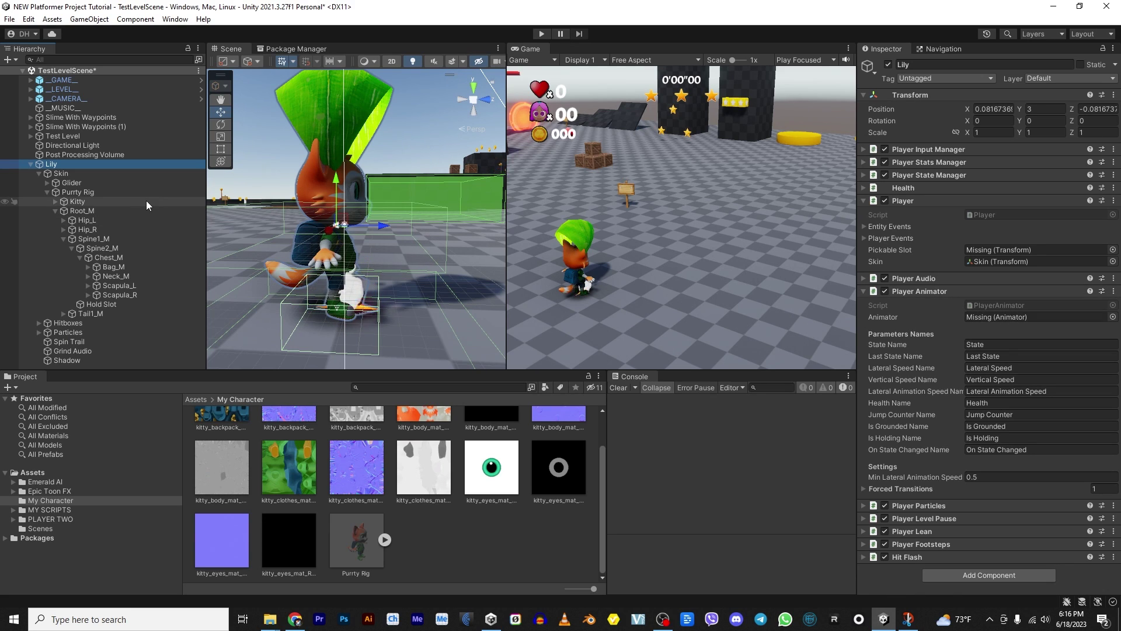
{"action": "left_click_drag", "start_coordinate": [79, 194], "coordinate": [651, 302]}
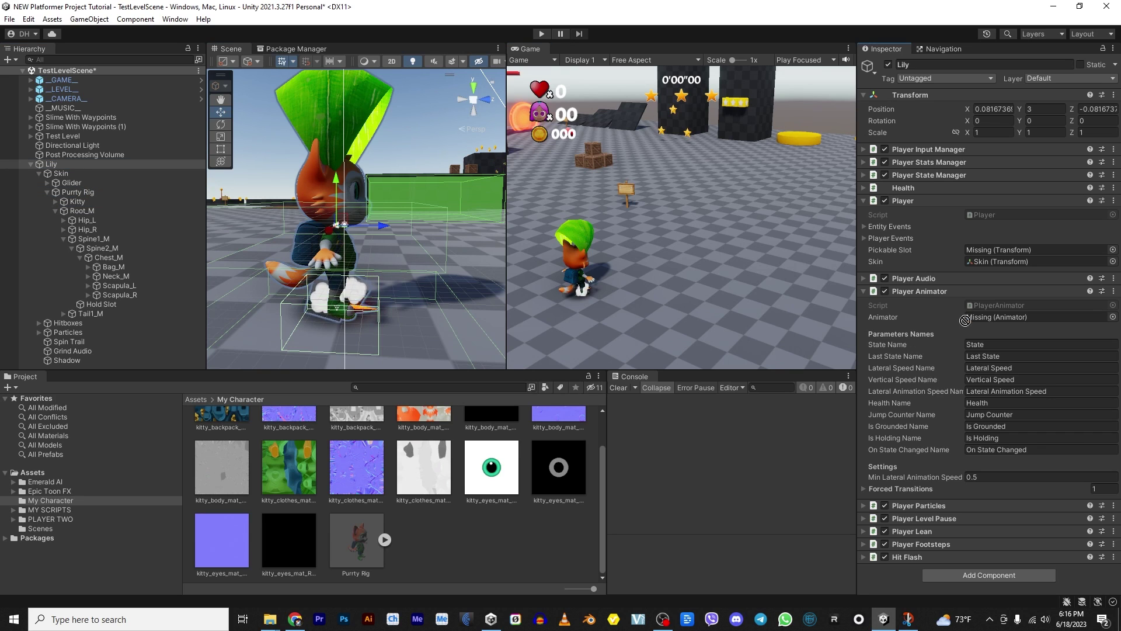
{"action": "left_click_drag", "start_coordinate": [965, 320], "coordinate": [984, 317]}
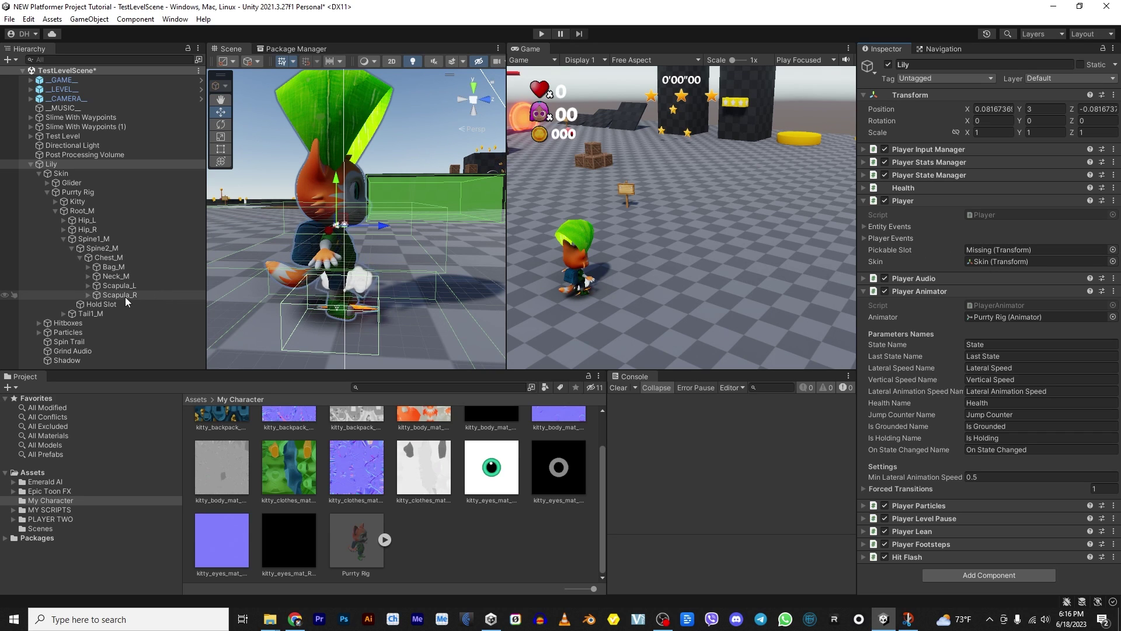
{"action": "left_click_drag", "start_coordinate": [129, 305], "coordinate": [1002, 256]}
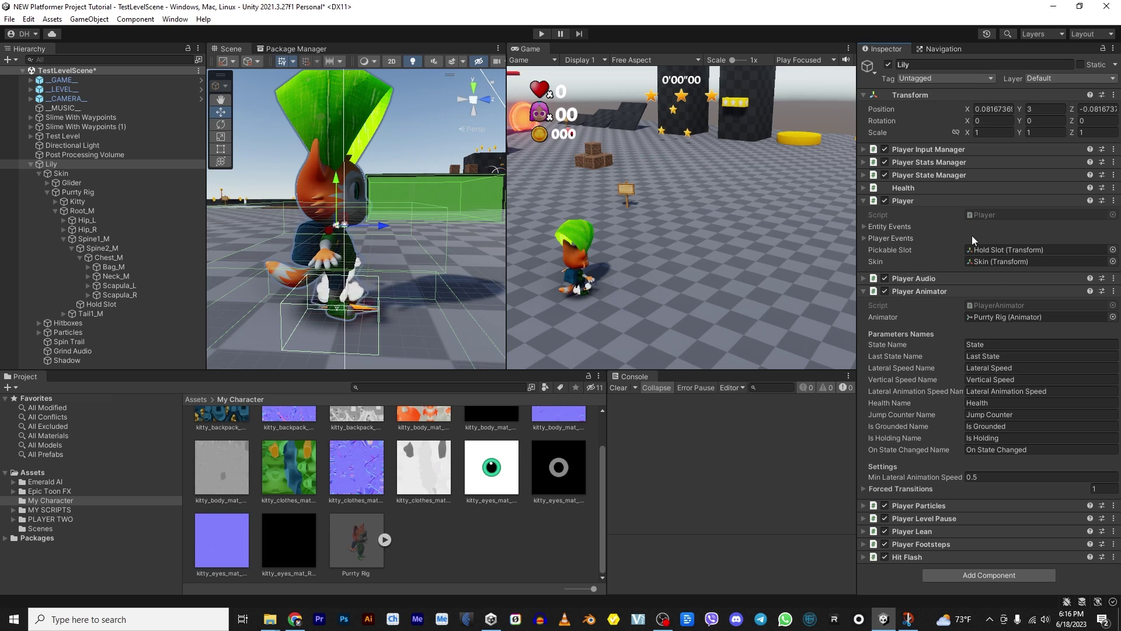
{"action": "left_click", "coordinate": [864, 200]}
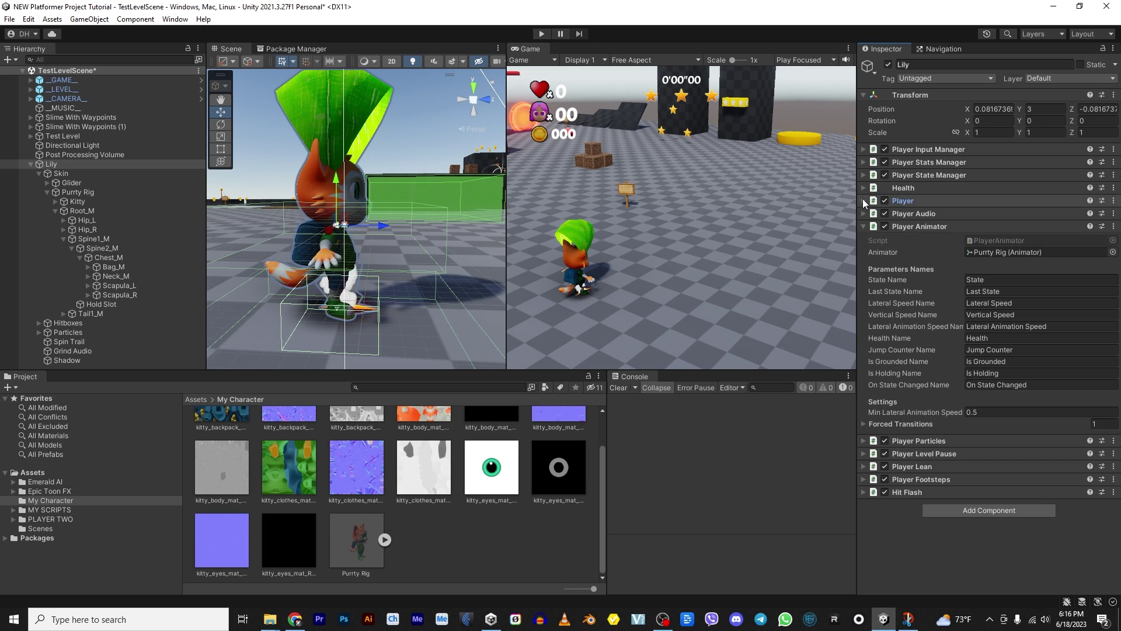
{"action": "left_click", "coordinate": [865, 226]}
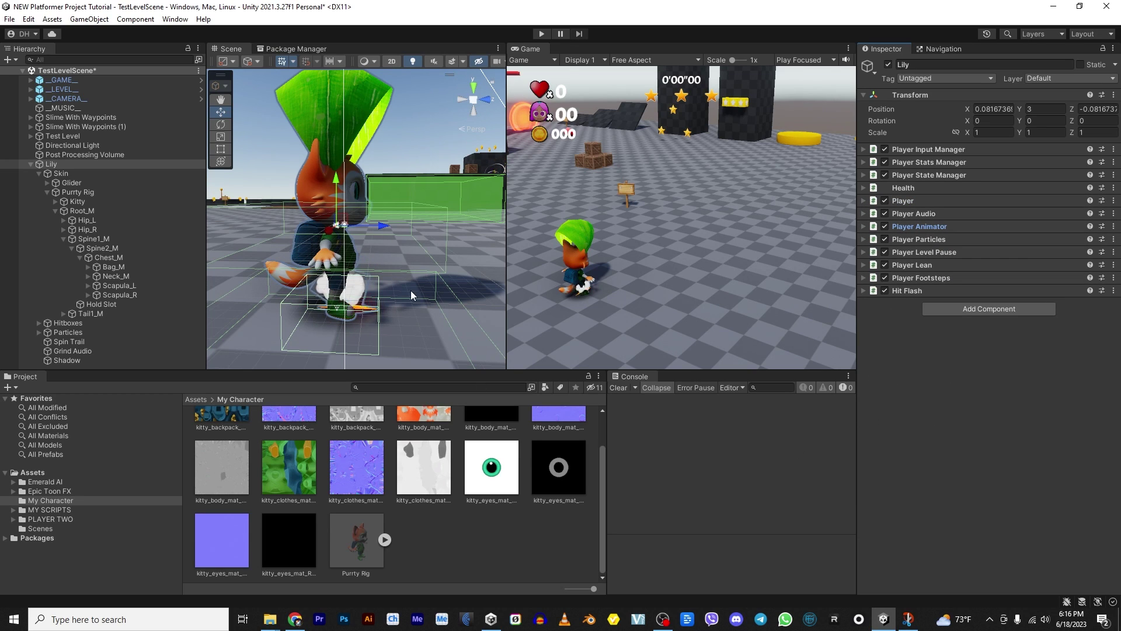
- Play-test the level by running the new character around in several directions and jumping
{"action": "left_click", "coordinate": [542, 34]}
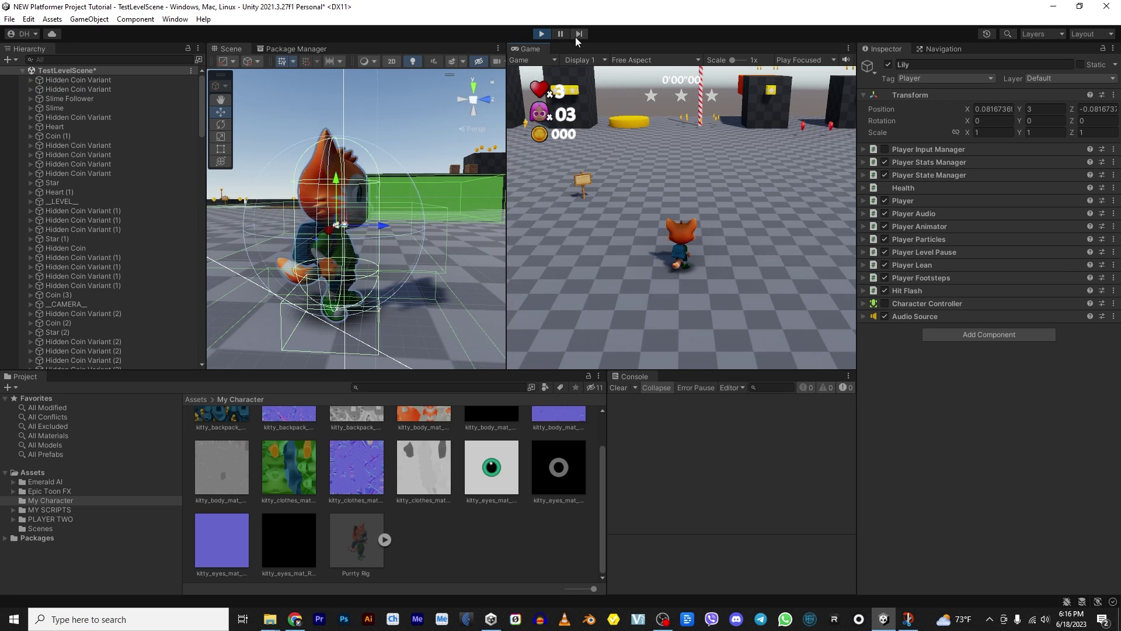
{"action": "key", "text": "w"}
{"action": "key", "text": "a"}
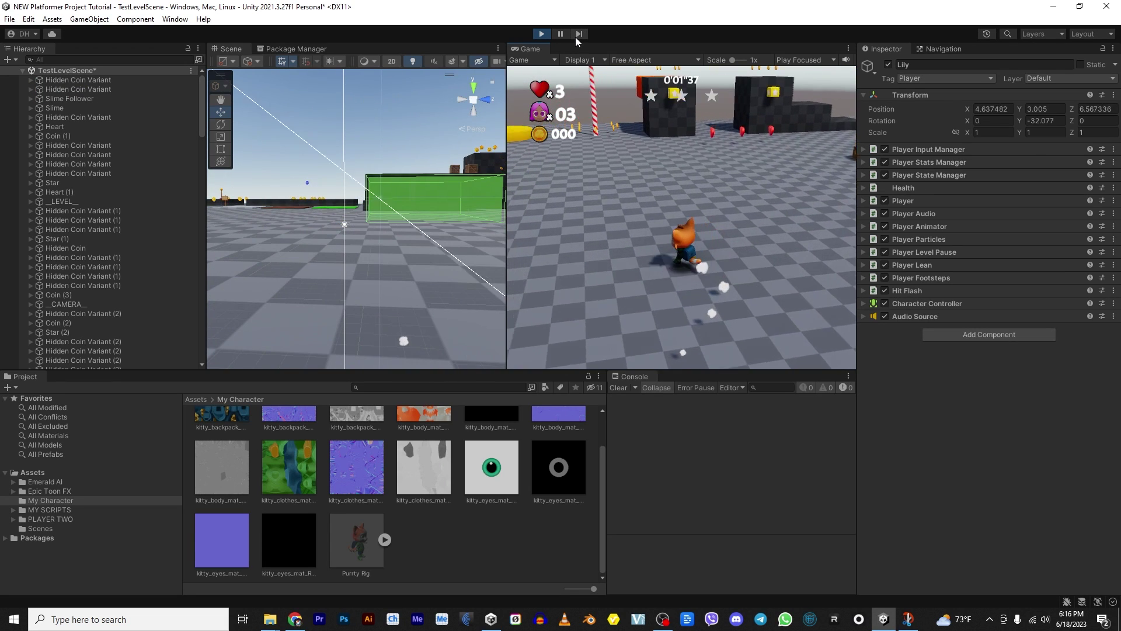
{"action": "key", "text": "space"}
{"action": "key", "text": "s"}
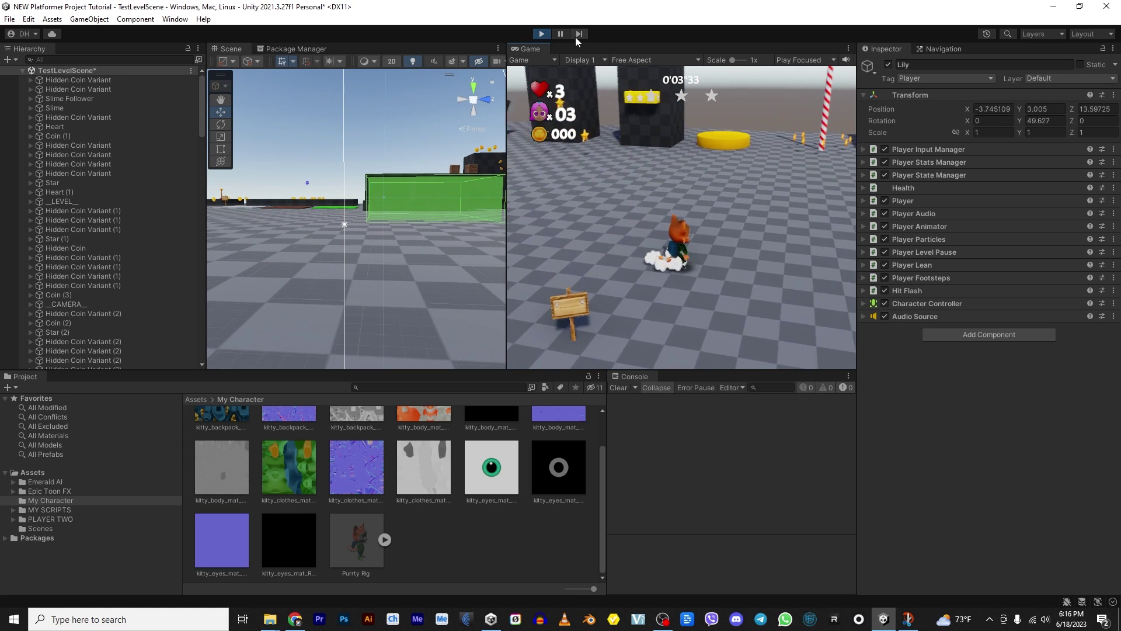
{"action": "key", "text": "s"}
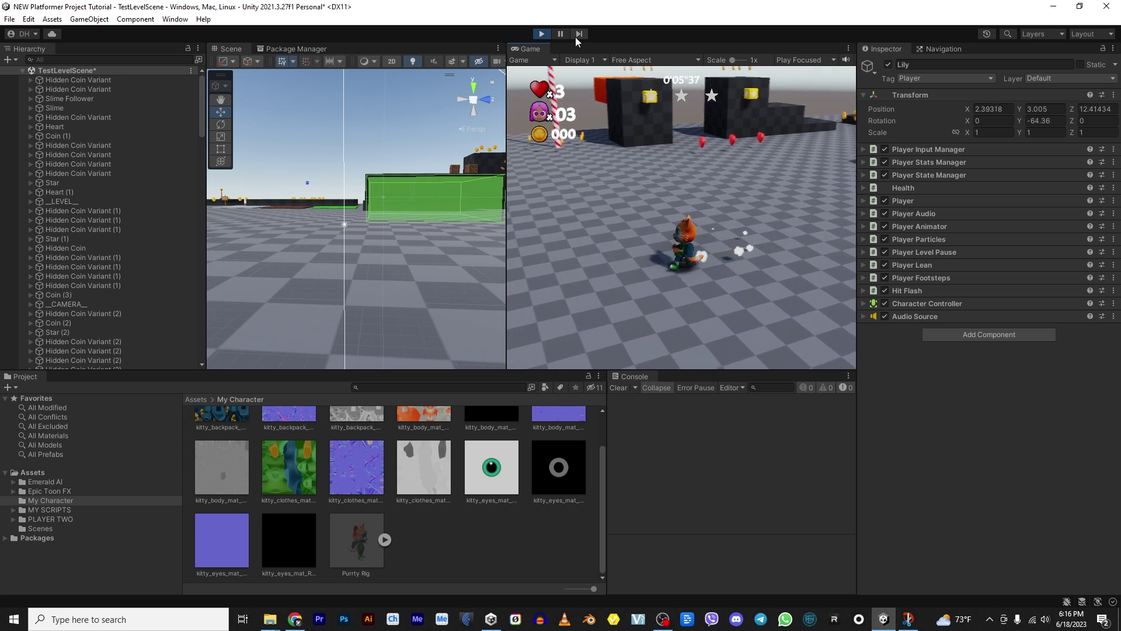
{"action": "key", "text": "s"}
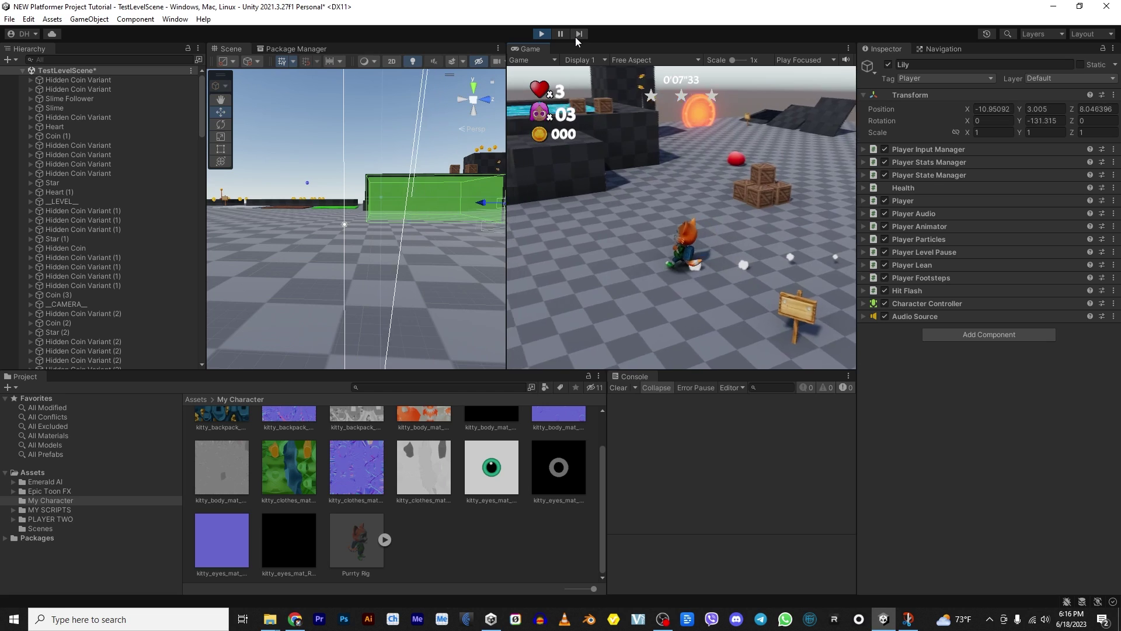
{"action": "key", "text": "w"}
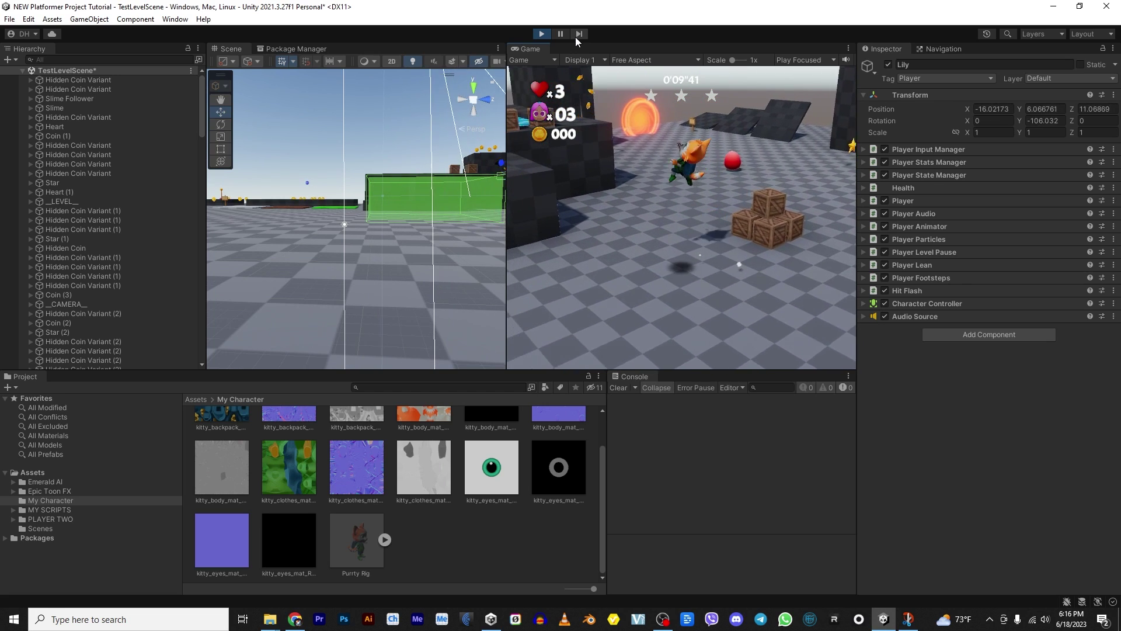
{"action": "key", "text": "space"}
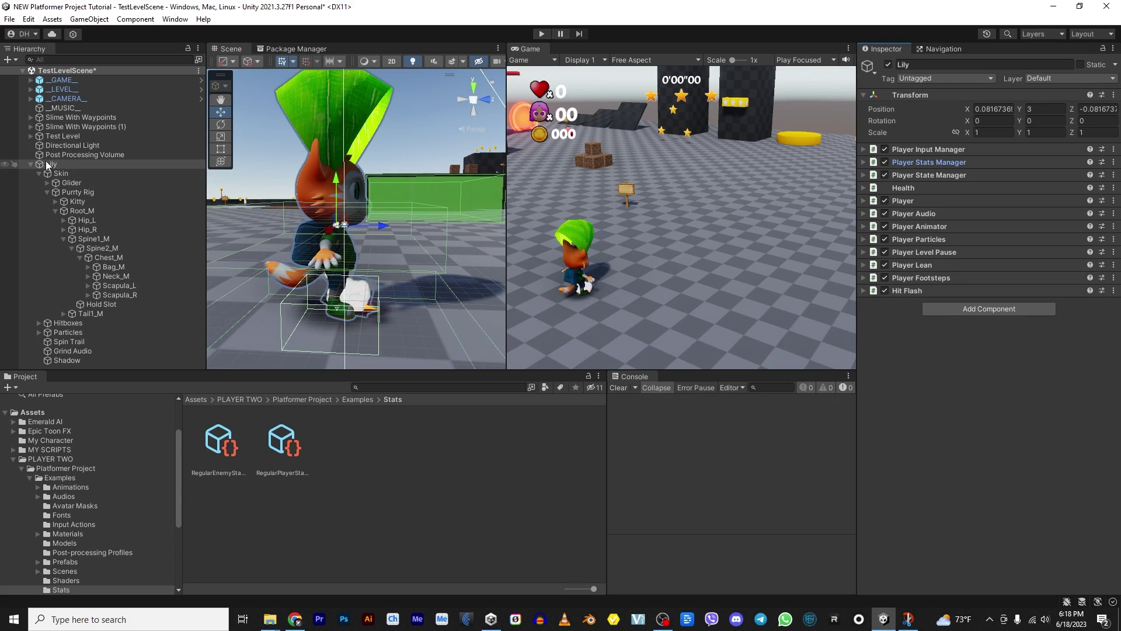
- Open the RegularPlayerStats asset used by Lily's Player Stats Manager and review its movement, spin, attack, ledge and gliding settings
{"action": "left_click", "coordinate": [46, 166]}
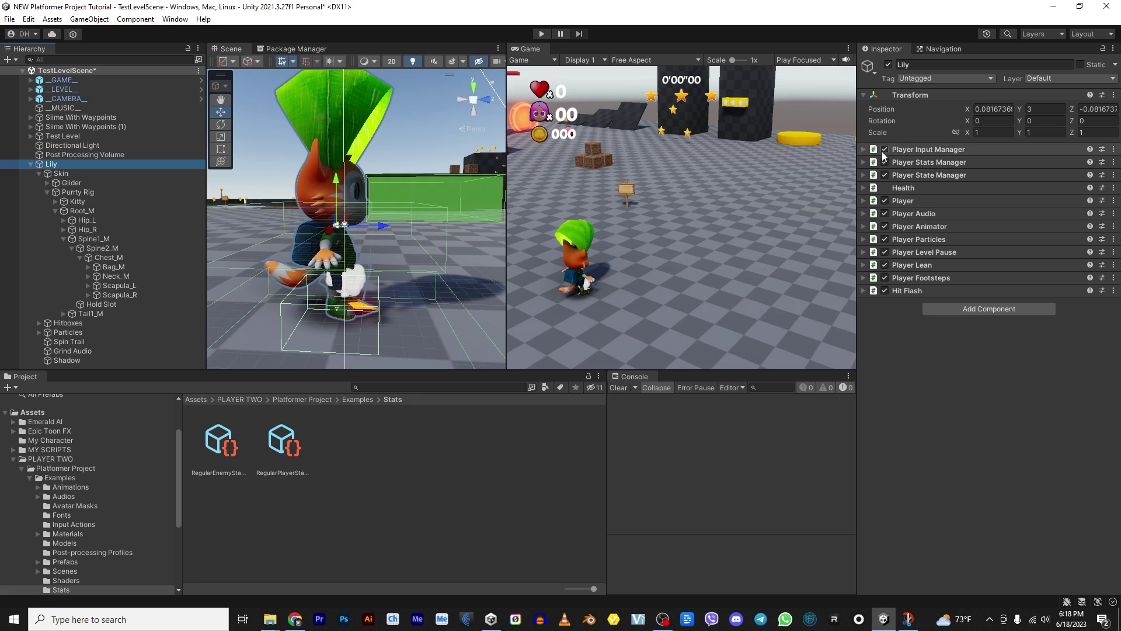
{"action": "left_click", "coordinate": [864, 163]}
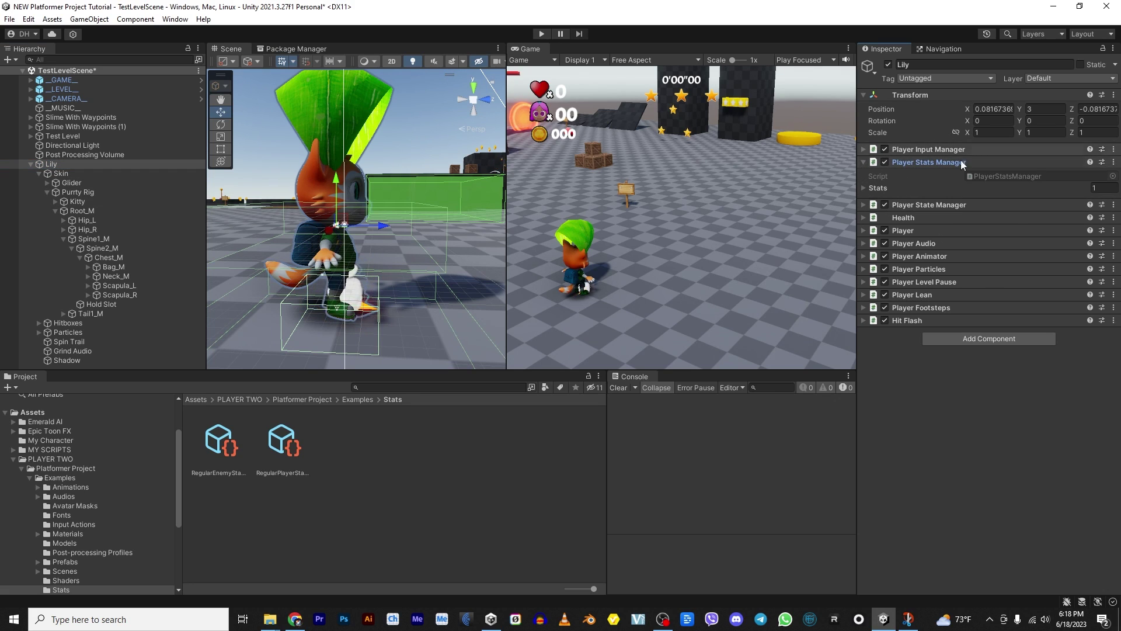
{"action": "left_click", "coordinate": [864, 189]}
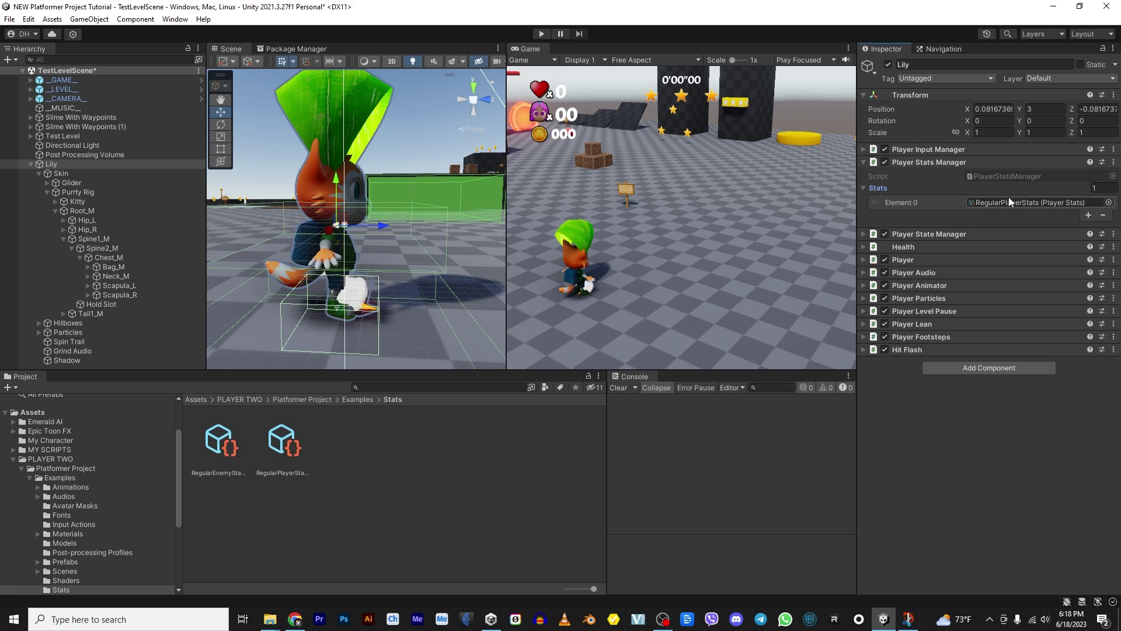
{"action": "left_click", "coordinate": [1003, 202]}
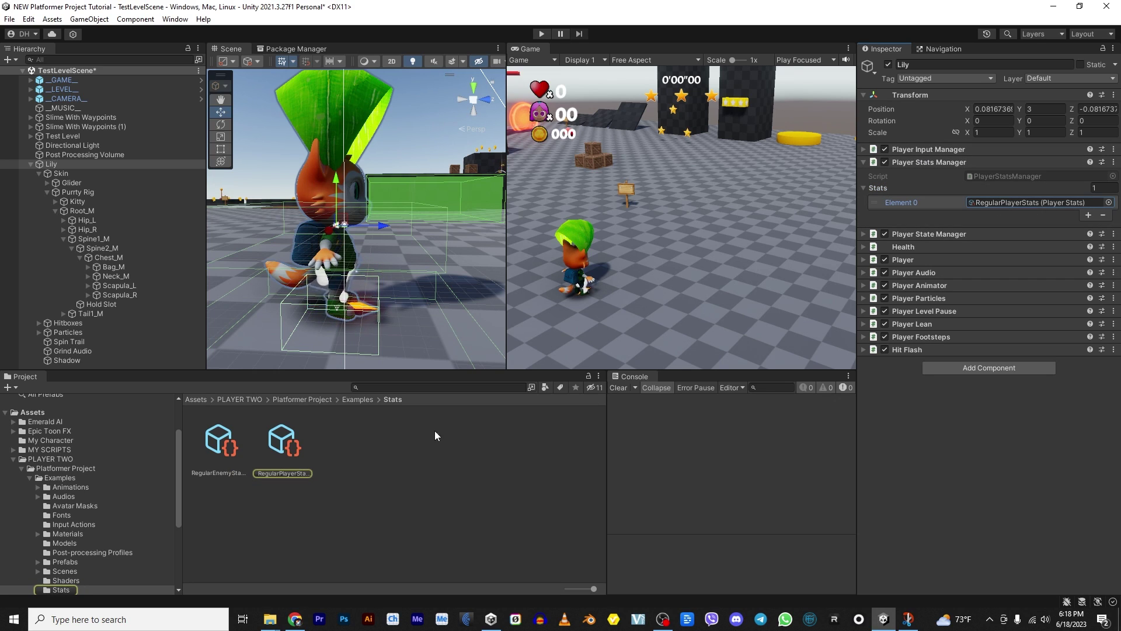
{"action": "left_click", "coordinate": [287, 440]}
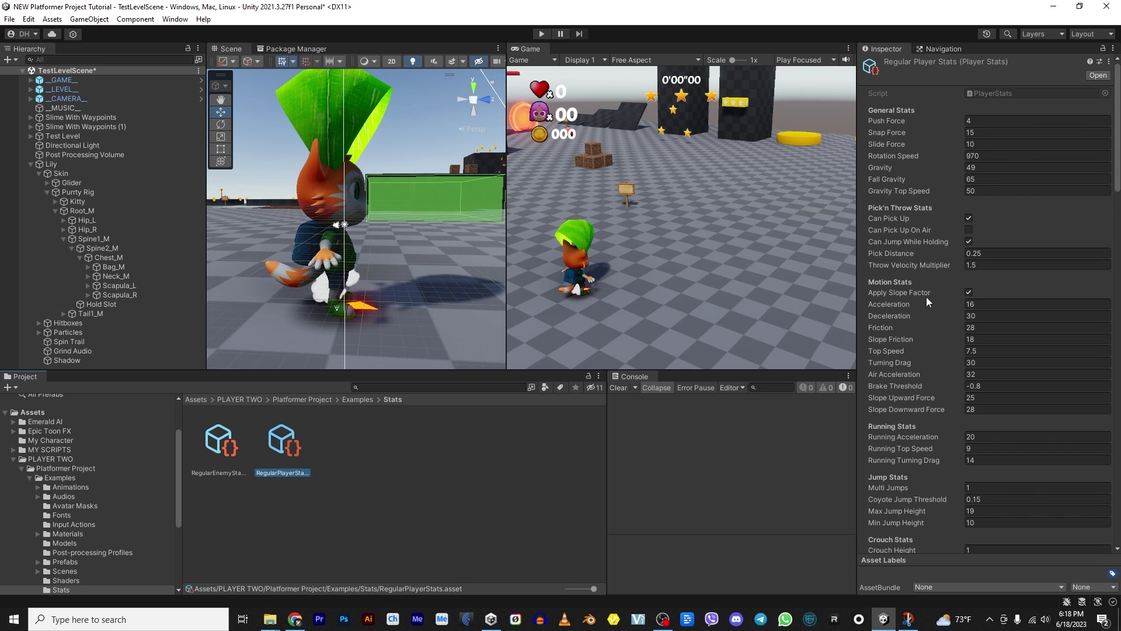
{"action": "scroll", "coordinate": [923, 327], "scroll_direction": "down", "scroll_amount": 15}
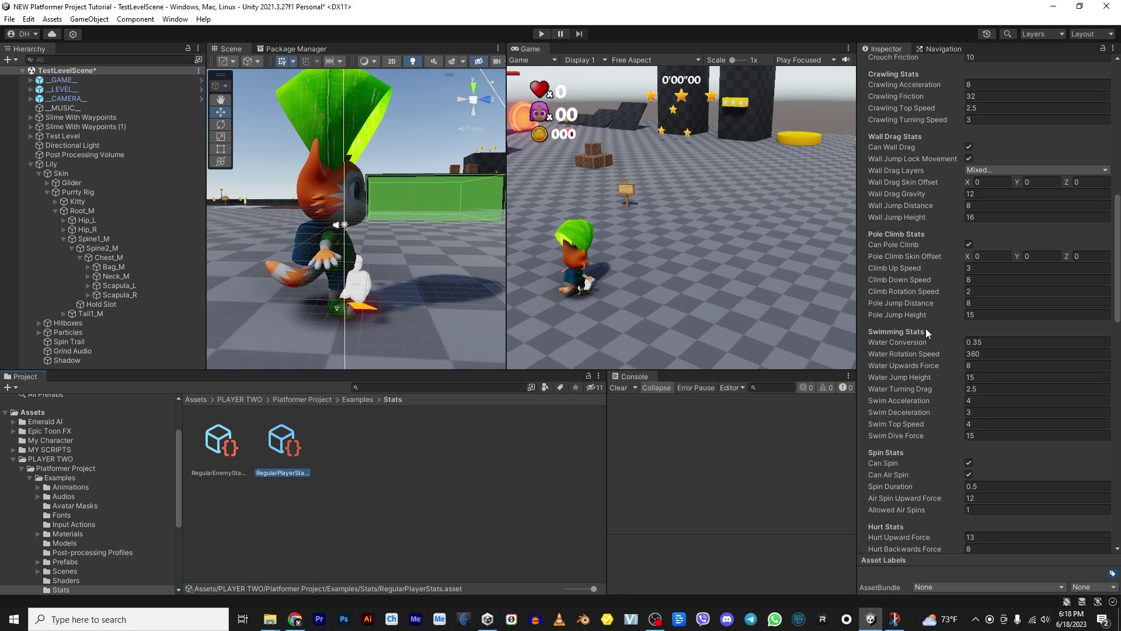
{"action": "scroll", "coordinate": [947, 380], "scroll_direction": "down", "scroll_amount": 10}
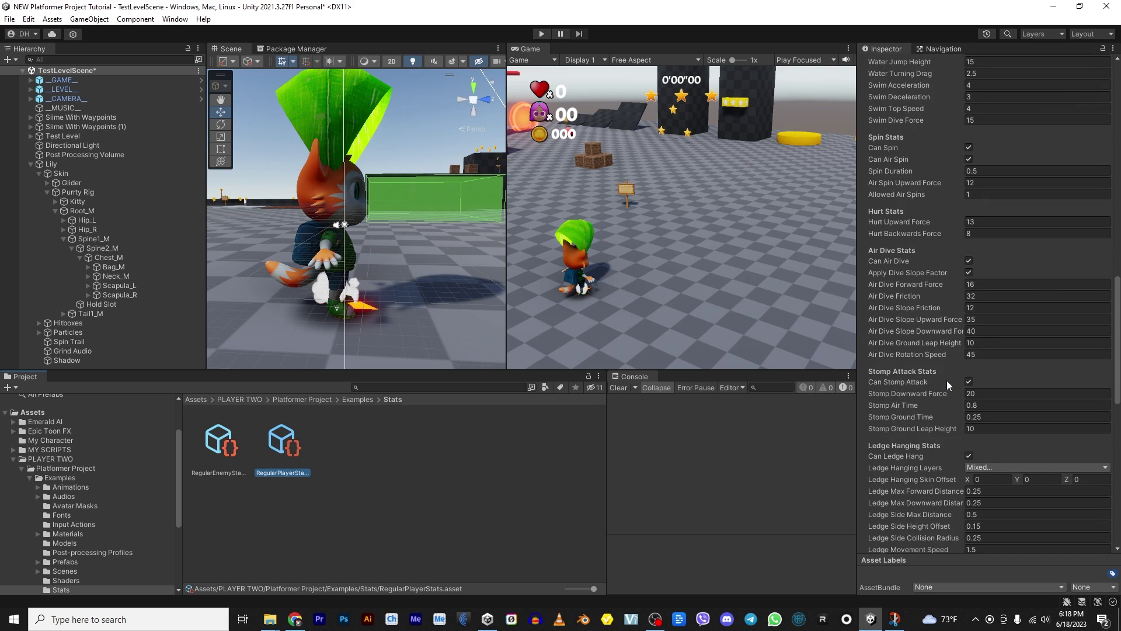
{"action": "scroll", "coordinate": [947, 380], "scroll_direction": "down", "scroll_amount": 8}
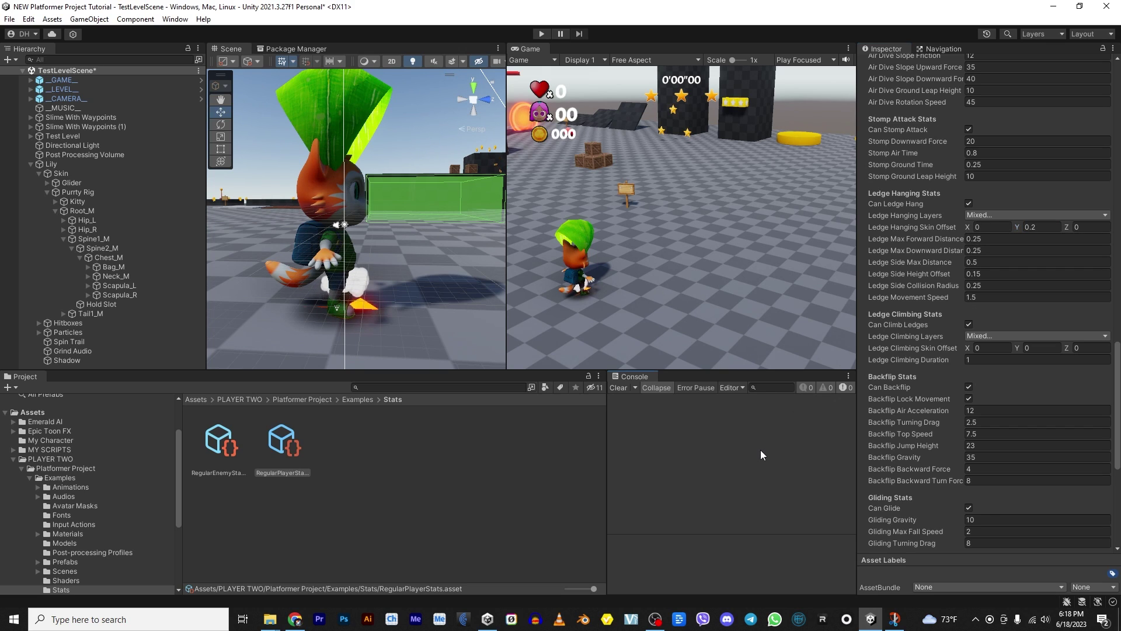
- Run the level, have the character pick up a crate, and select the Hold Slot under the Purrty Rig's Spine2_M bone
{"action": "left_click", "coordinate": [542, 34]}
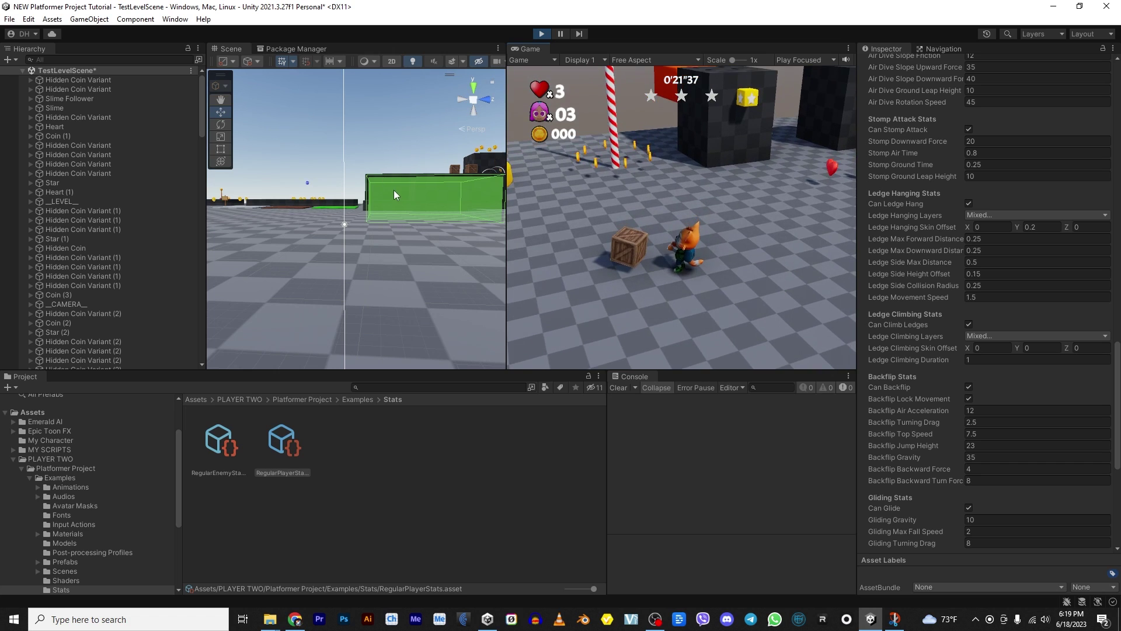
{"action": "scroll", "coordinate": [178, 281], "scroll_direction": "down", "scroll_amount": 8}
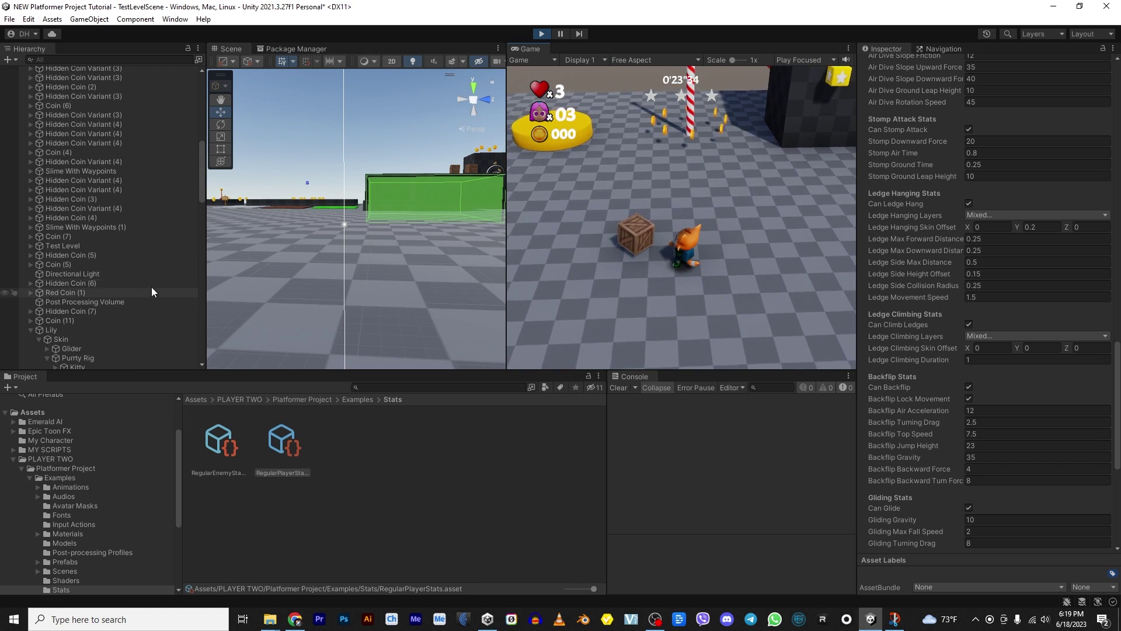
{"action": "scroll", "coordinate": [152, 286], "scroll_direction": "down", "scroll_amount": 9}
{"action": "left_click", "coordinate": [180, 329]}
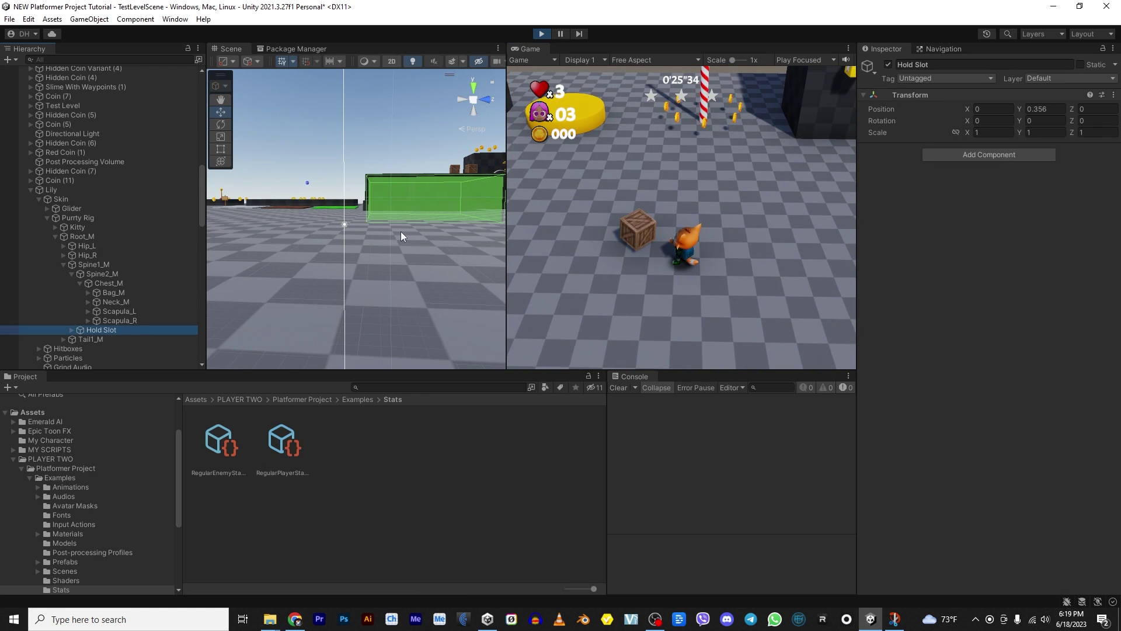
{"action": "left_click", "coordinate": [70, 330]}
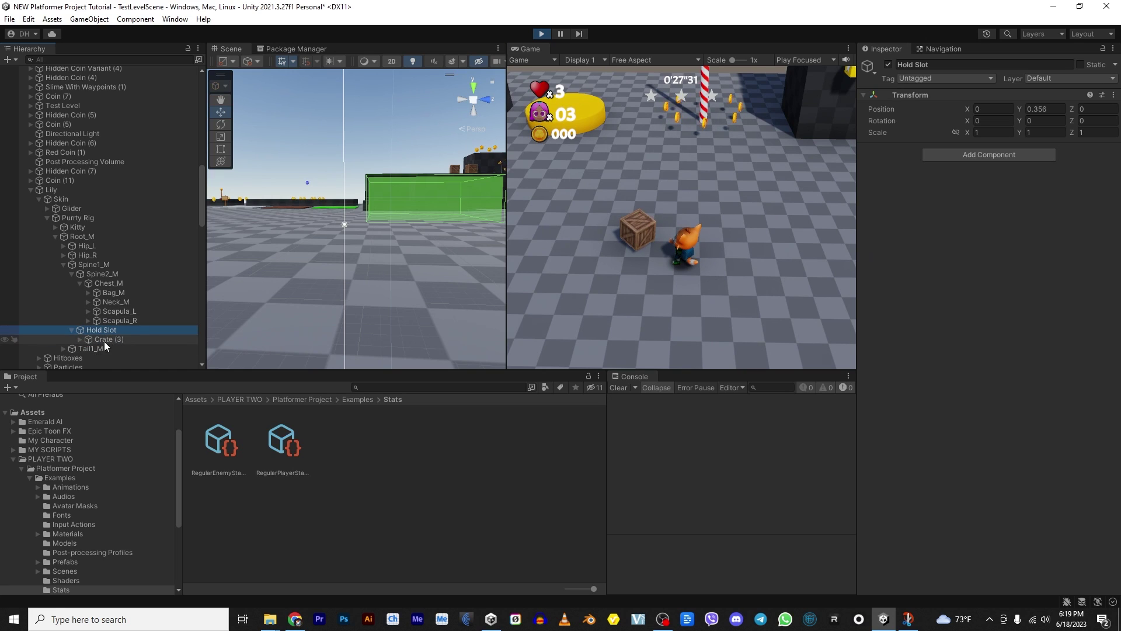
{"action": "left_click", "coordinate": [71, 330]}
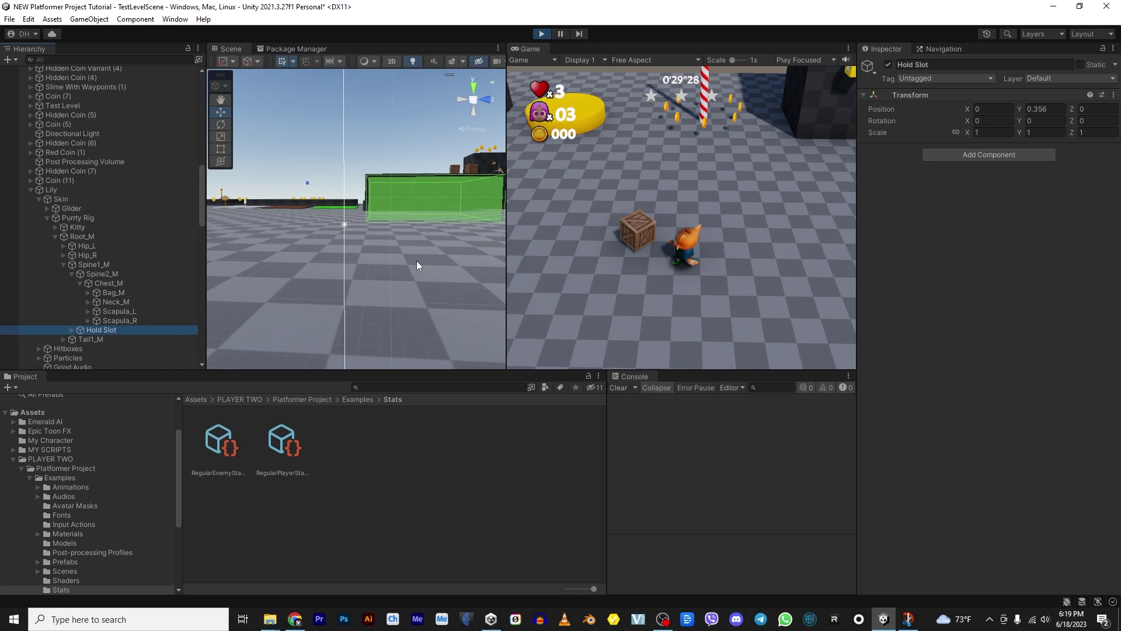
- Move the Hold Slot closer to the character's hands, to about X -0.224, Y -0.087, Z -0.241, while the crate is held
{"action": "key", "text": "f"}
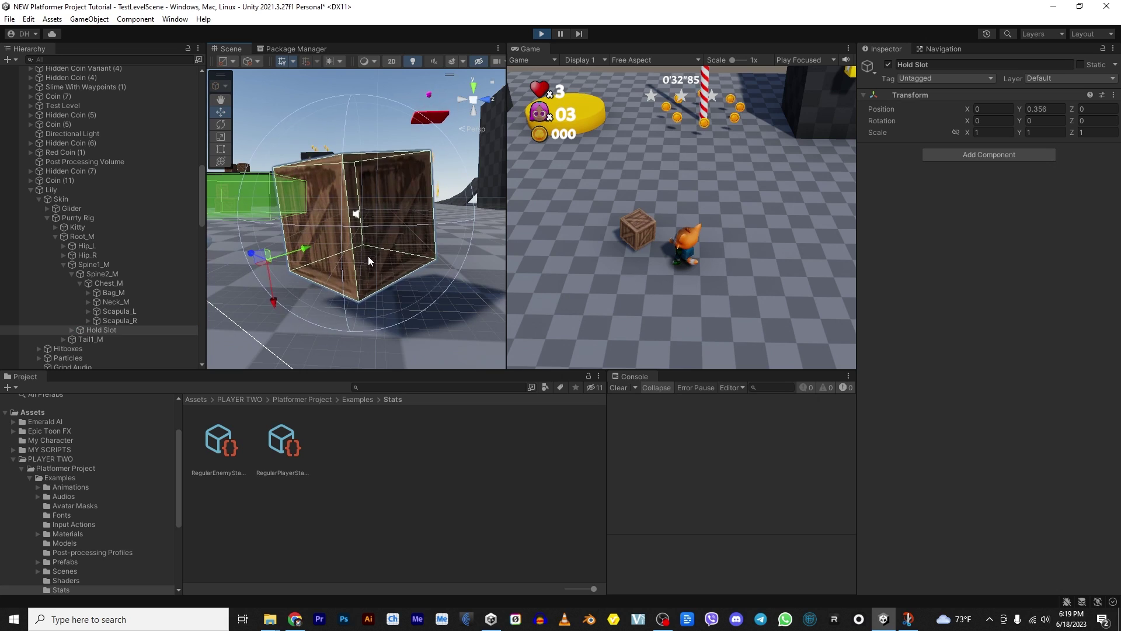
{"action": "left_click_drag", "start_coordinate": [380, 258], "coordinate": [272, 257], "text": "alt"}
{"action": "left_click_drag", "start_coordinate": [229, 310], "coordinate": [412, 342]}
{"action": "left_click_drag", "start_coordinate": [420, 249], "coordinate": [423, 303], "text": "alt"}
{"action": "left_click_drag", "start_coordinate": [360, 325], "coordinate": [691, 221]}
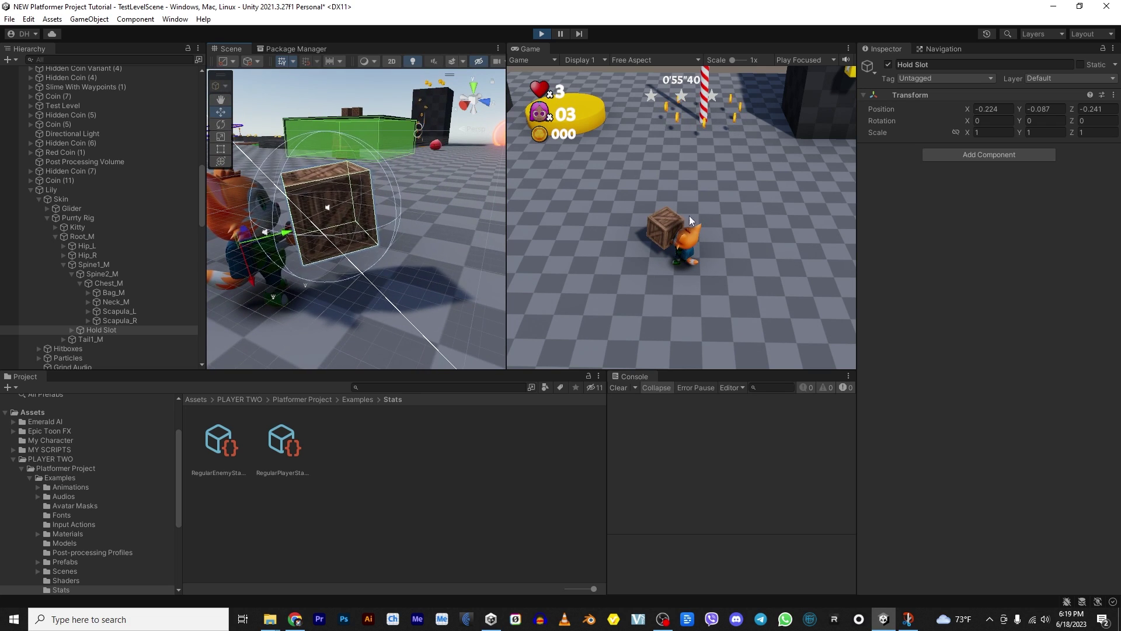
- Copy the Hold Slot's Transform component values, exit play mode, and paste them onto the Hold Slot's Transform
{"action": "left_click", "coordinate": [1114, 95]}
{"action": "mouse_move", "coordinate": [1028, 188]}
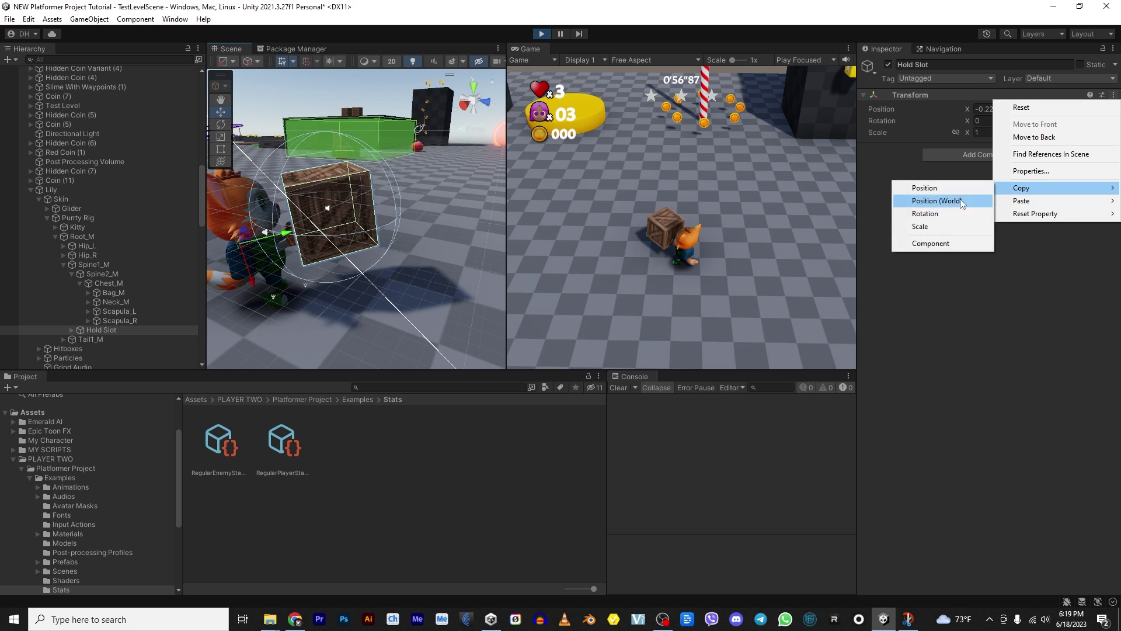
{"action": "left_click", "coordinate": [929, 244]}
{"action": "left_click", "coordinate": [543, 33]}
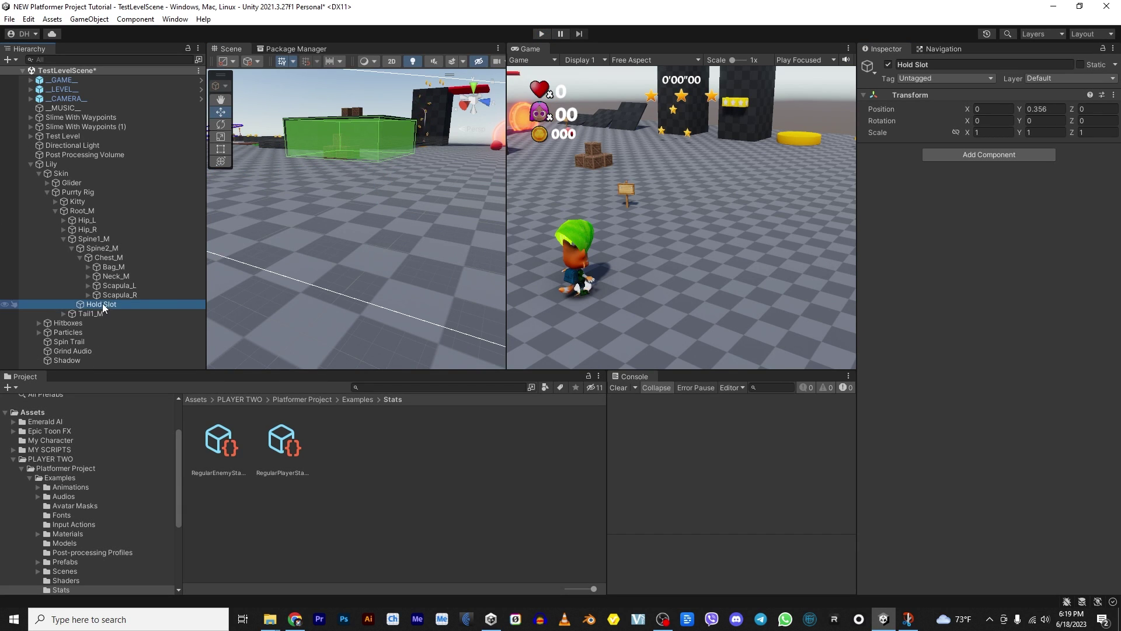
{"action": "left_click", "coordinate": [1114, 95]}
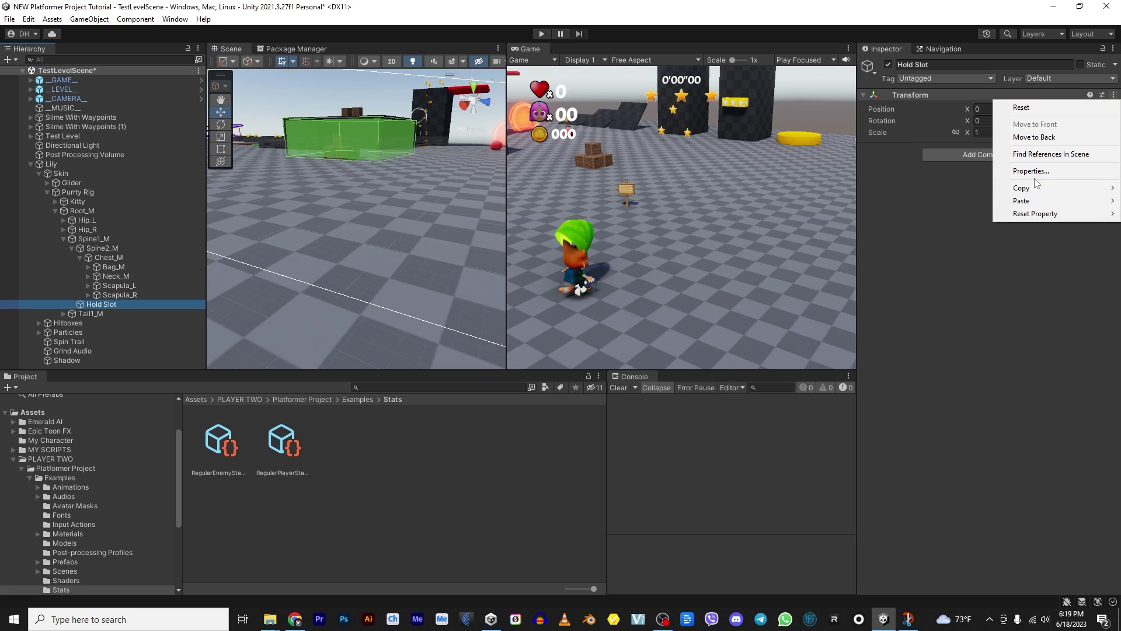
{"action": "mouse_move", "coordinate": [1028, 201]}
{"action": "left_click", "coordinate": [934, 269]}
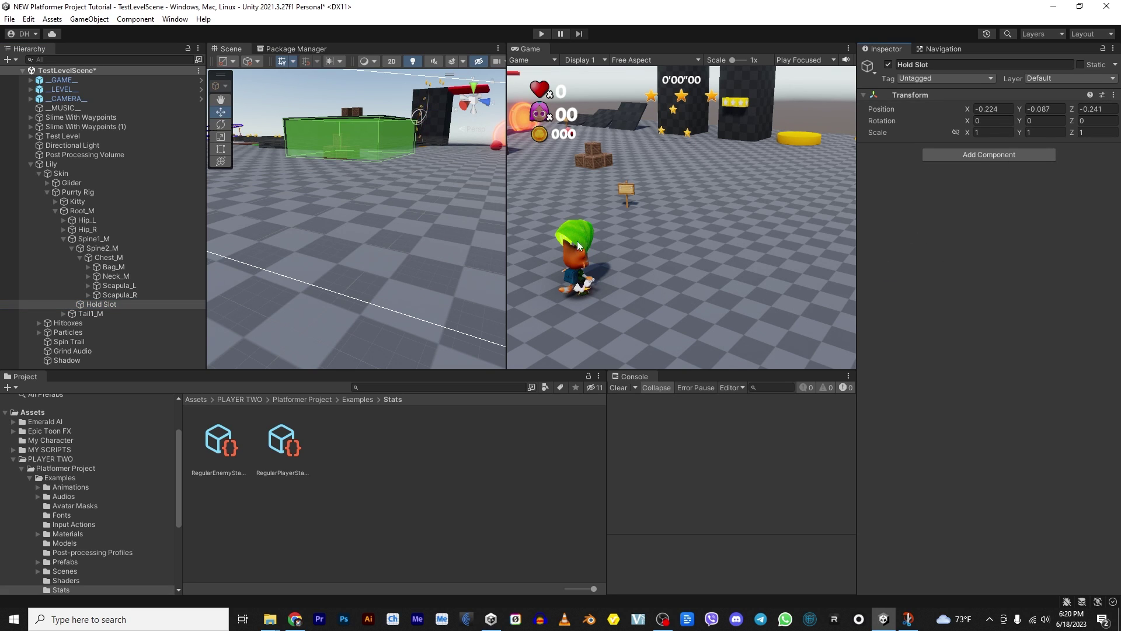
- Play-test the adjusted Hold Slot by picking up crates from the stack, running and jumping with them, and releasing one
{"action": "left_click", "coordinate": [540, 34]}
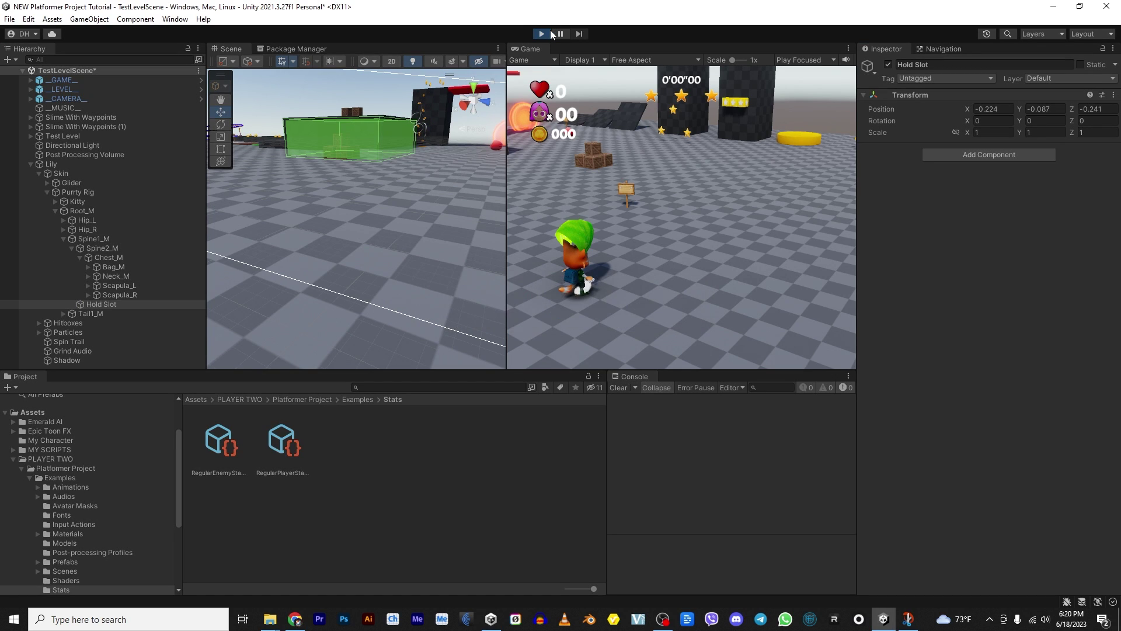
{"action": "key", "text": "w"}
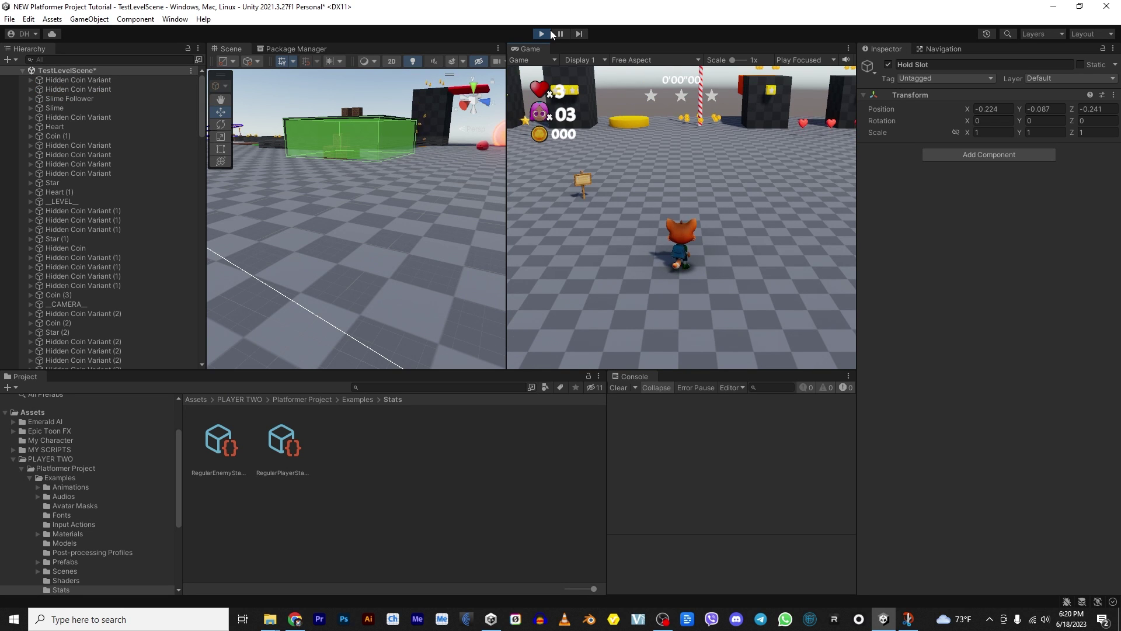
{"action": "key", "text": "w"}
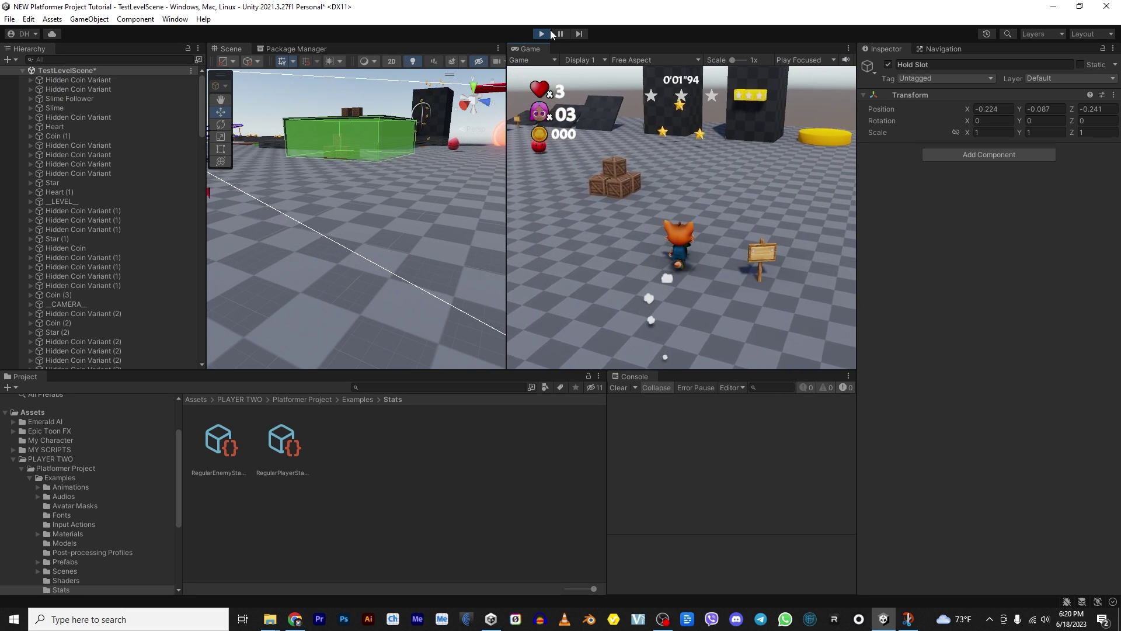
{"action": "key", "text": "w"}
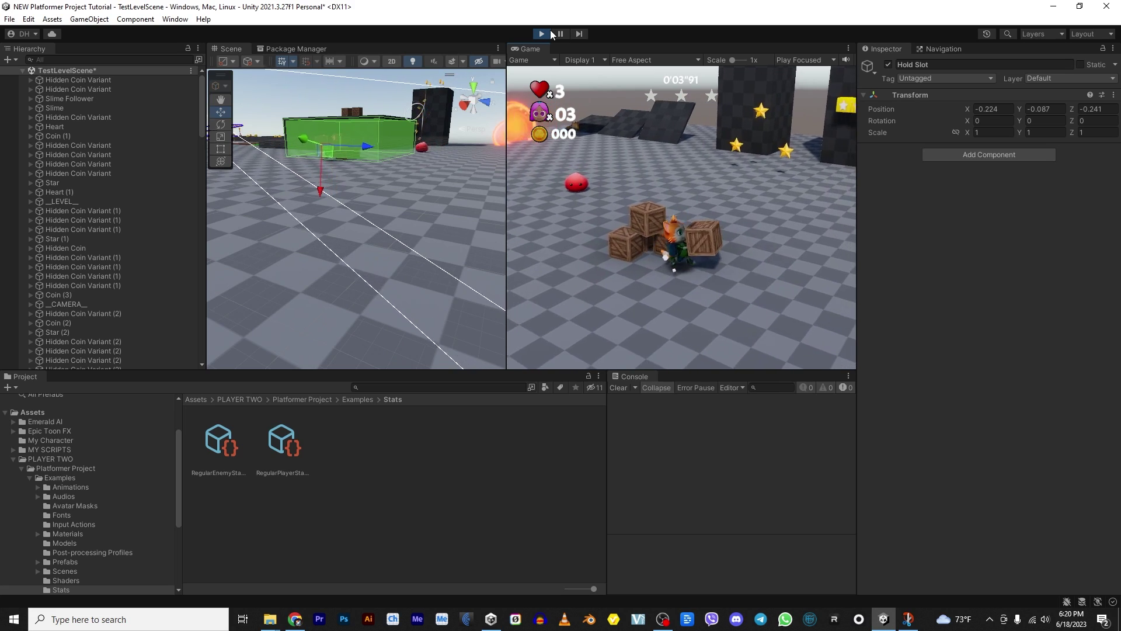
{"action": "key", "text": "w"}
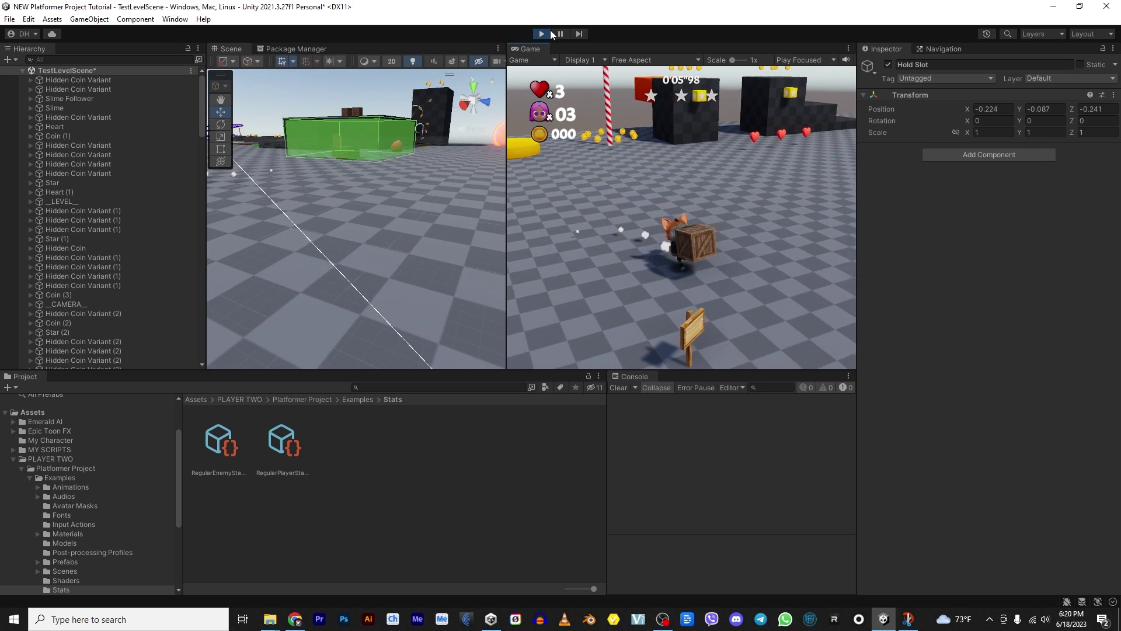
{"action": "key", "text": "w"}
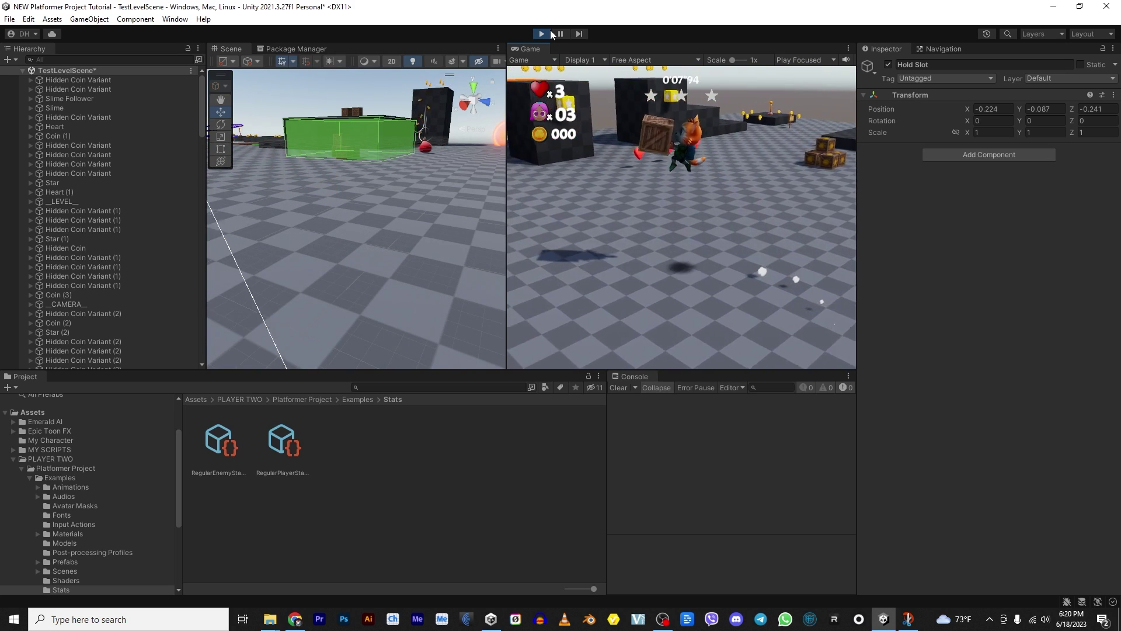
{"action": "key", "text": "w"}
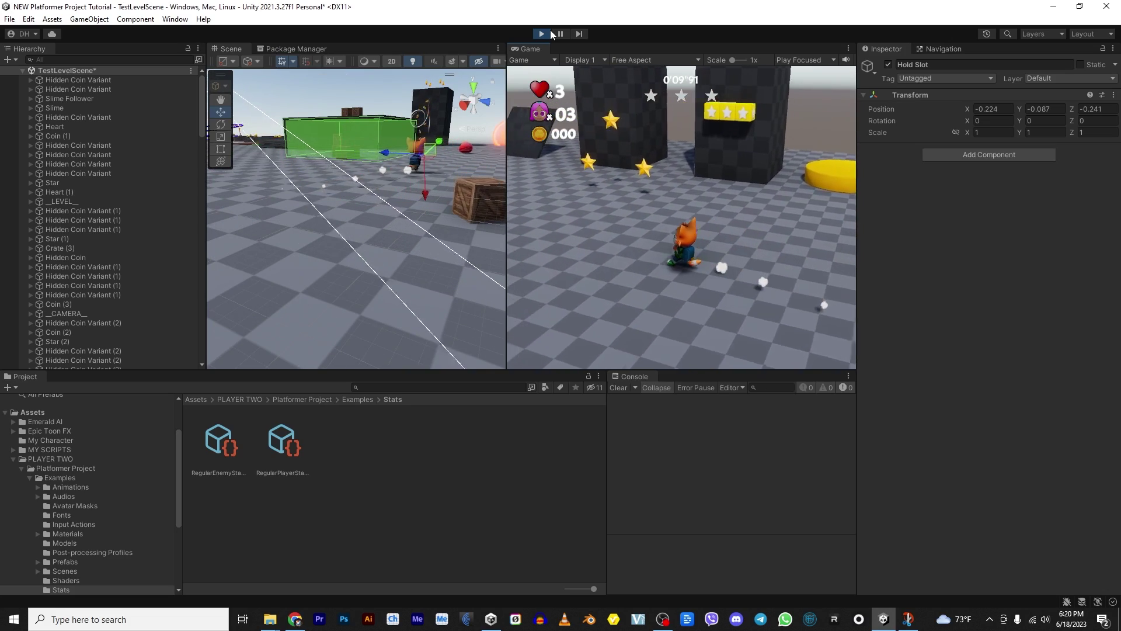
{"action": "key", "text": "w"}
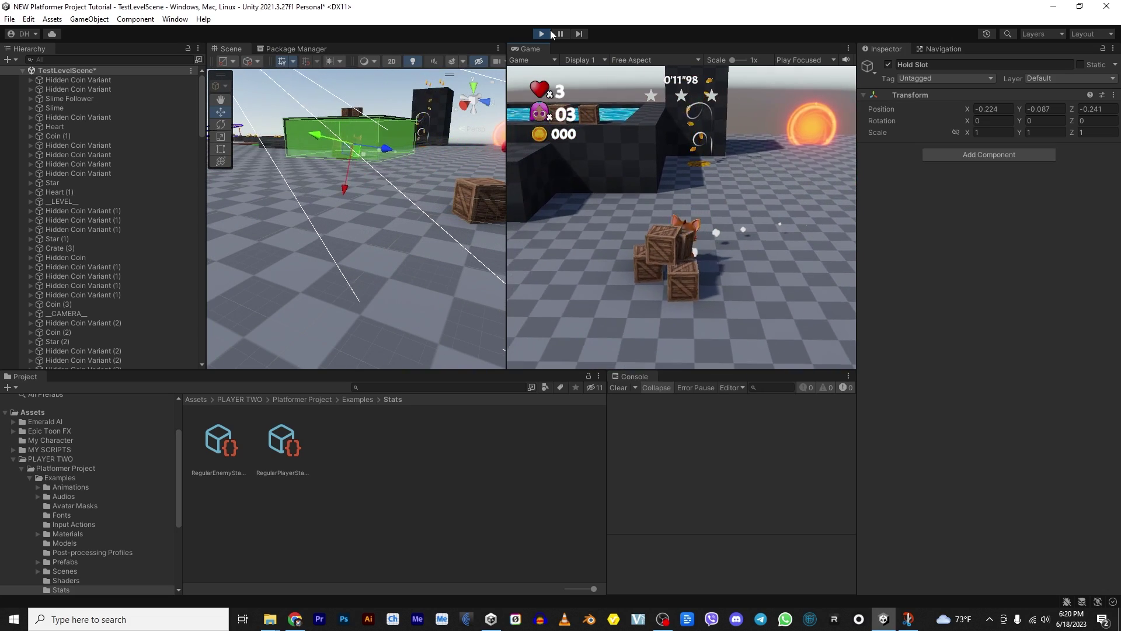
{"action": "key", "text": "w"}
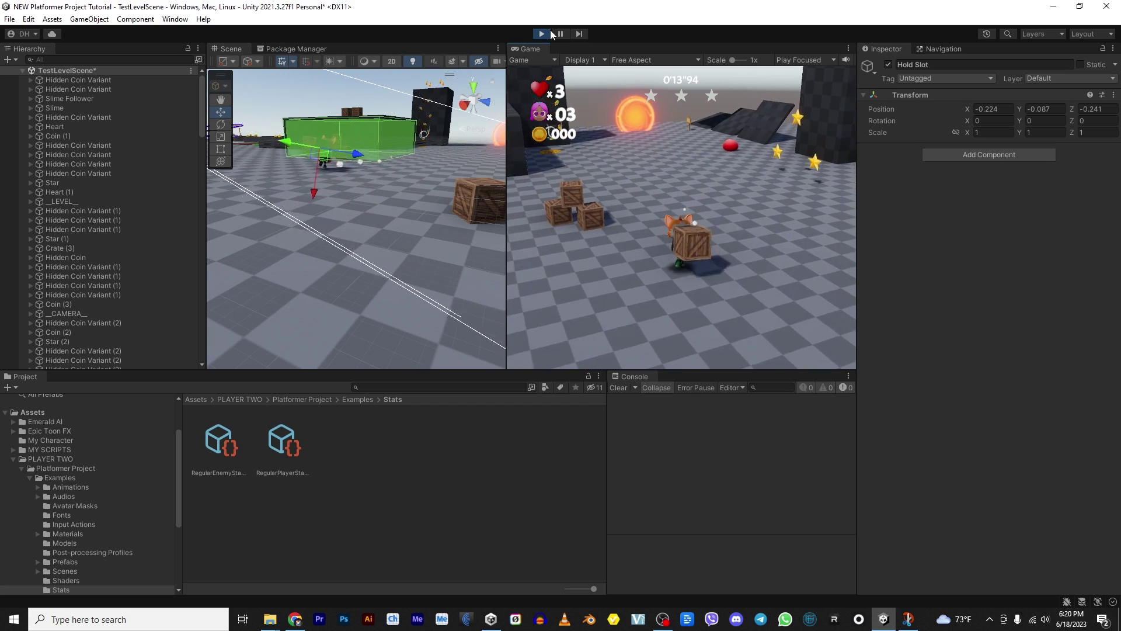
{"action": "key", "text": "w"}
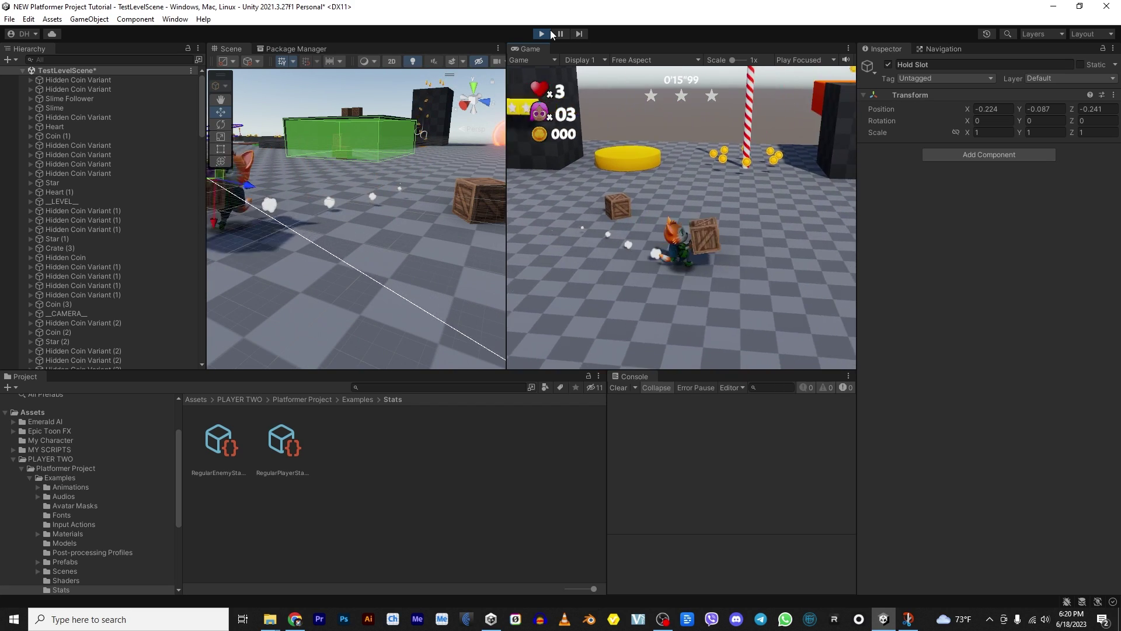